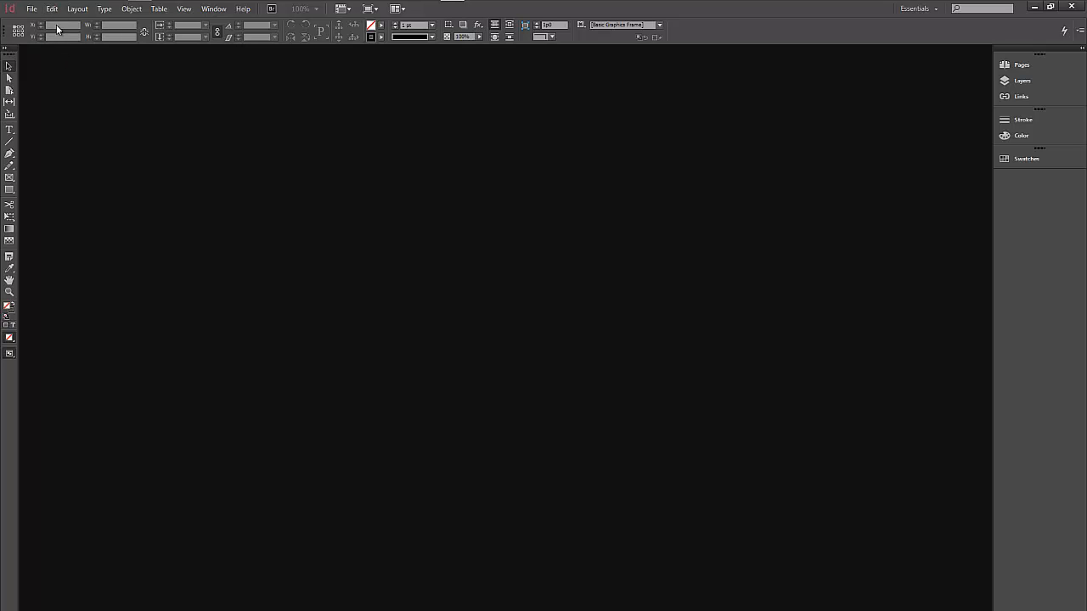
Set the horizontal and vertical ruler units to Inches Decimal in the Units & Increments preferences.
{"action": "left_click", "coordinate": [49, 9]}
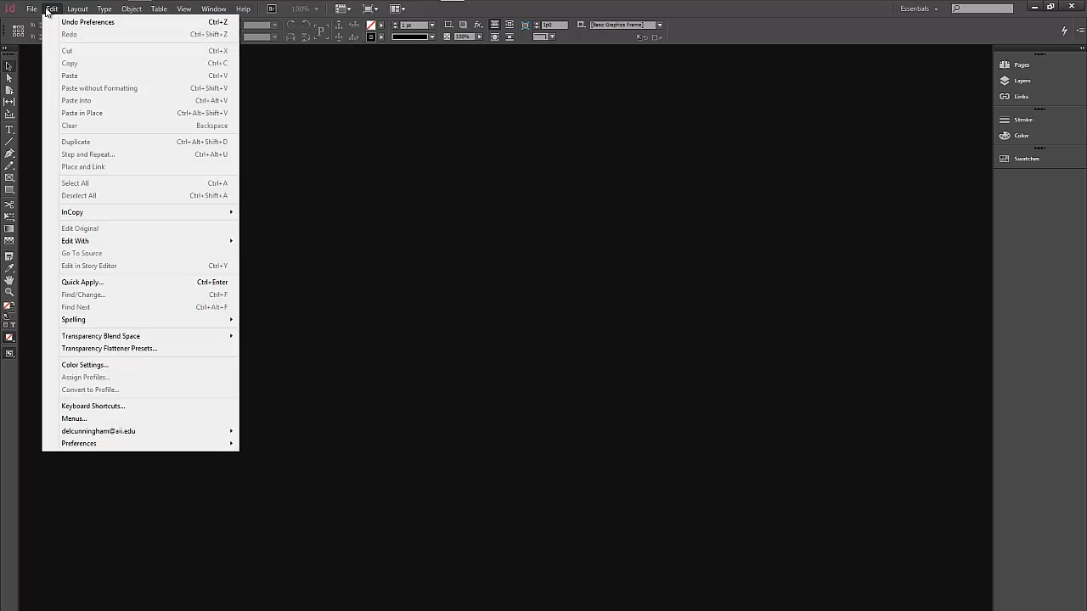
{"action": "mouse_move", "coordinate": [116, 447]}
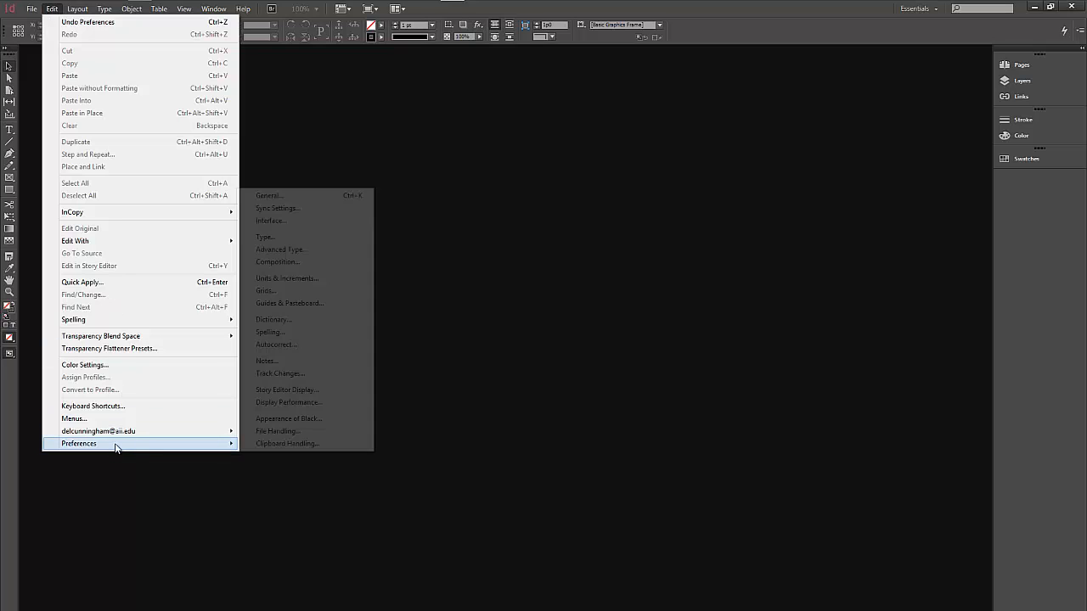
{"action": "left_click", "coordinate": [309, 284]}
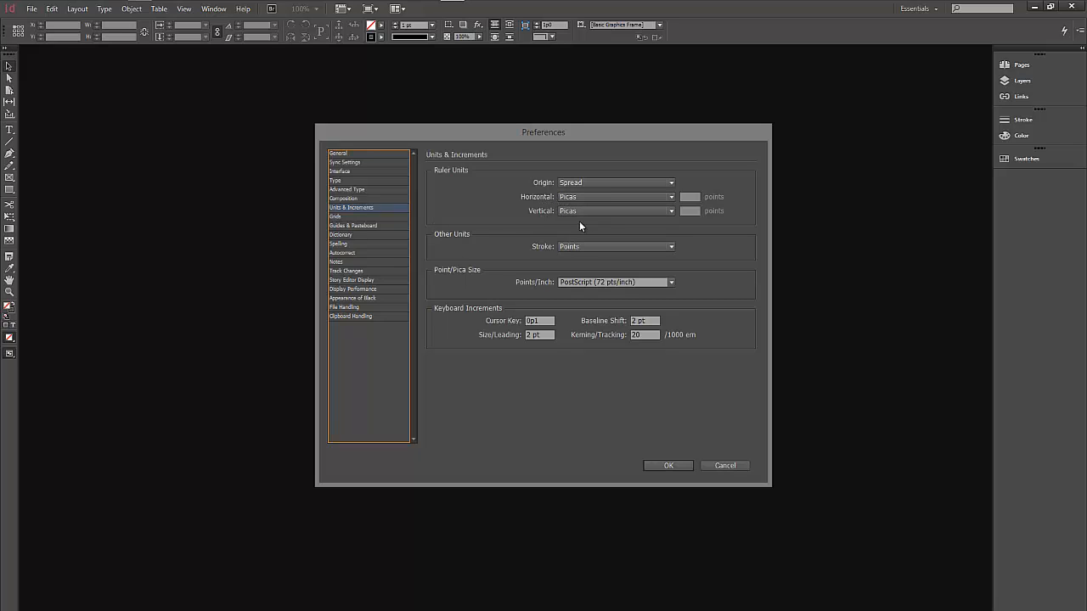
{"action": "left_click", "coordinate": [582, 197]}
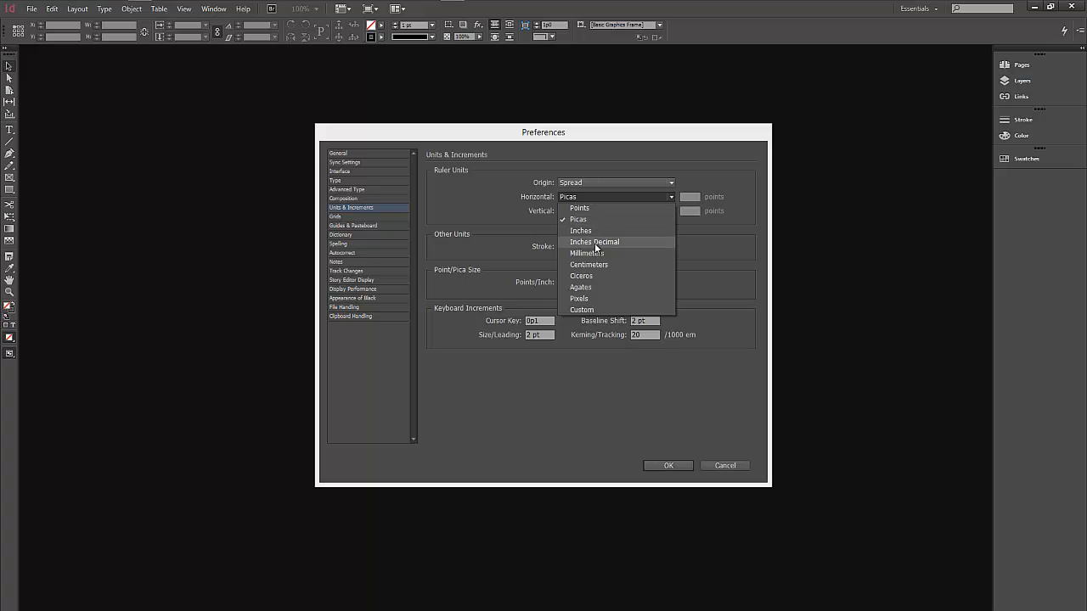
{"action": "left_click", "coordinate": [595, 242]}
{"action": "left_click", "coordinate": [586, 211]}
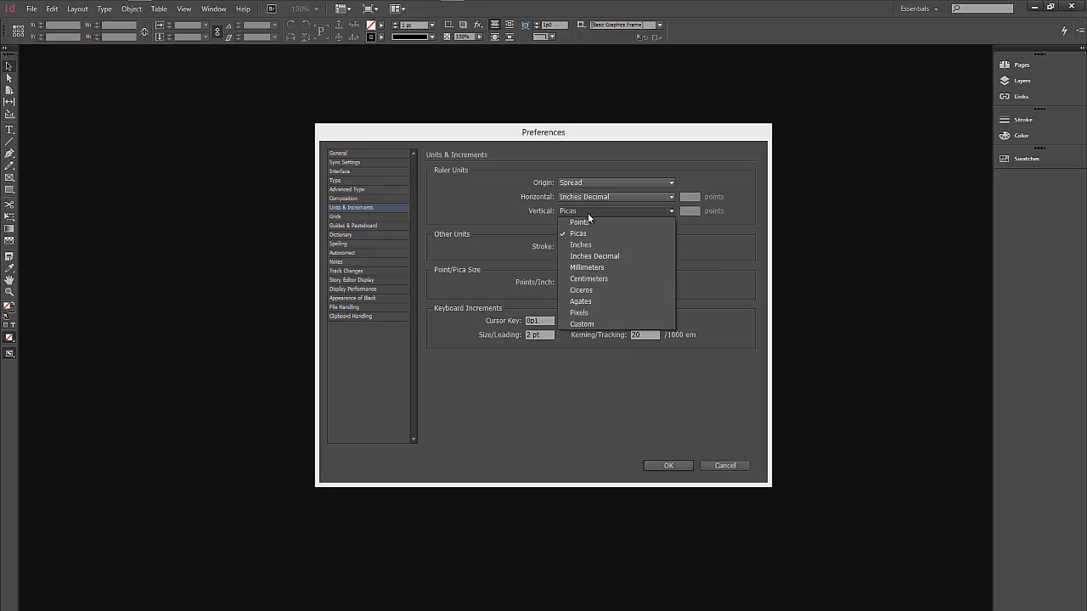
{"action": "left_click", "coordinate": [590, 255]}
{"action": "left_click", "coordinate": [667, 465]}
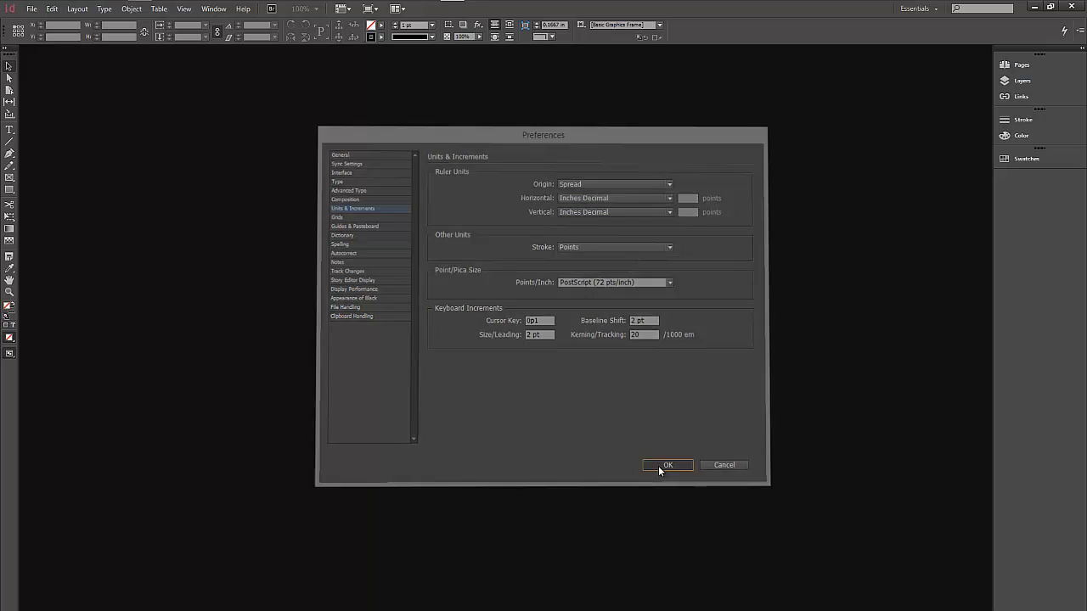
Create a new one-page Letter document in landscape orientation with facing pages.
{"action": "left_click", "coordinate": [34, 12]}
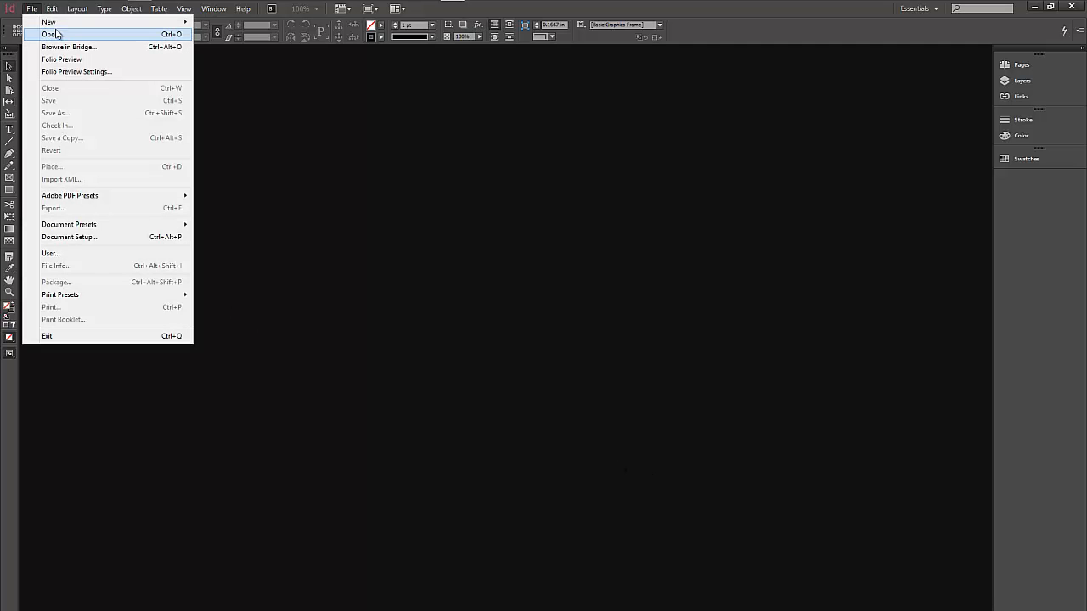
{"action": "mouse_move", "coordinate": [59, 22]}
{"action": "left_click", "coordinate": [254, 23]}
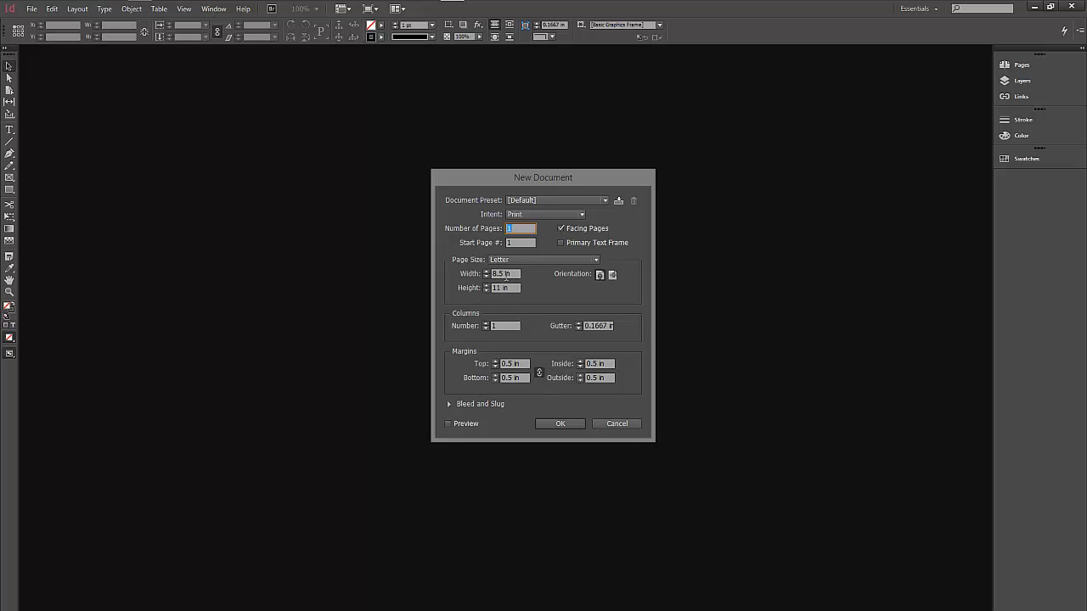
{"action": "left_click", "coordinate": [610, 278]}
{"action": "left_click", "coordinate": [550, 423]}
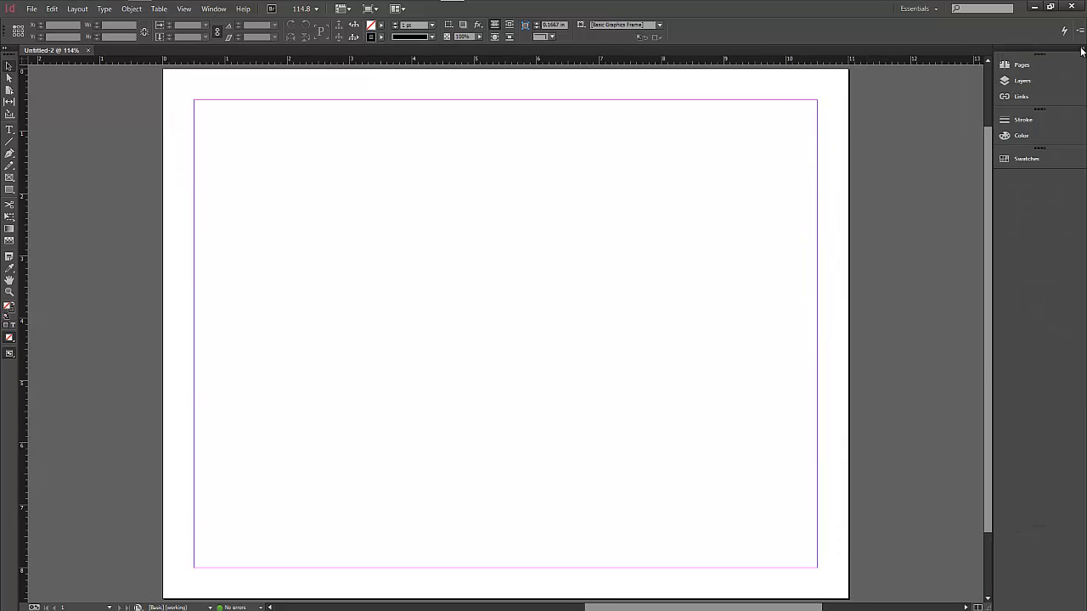
Expand the collapsed panel dock and enlarge the master pages area above the document pages.
{"action": "left_click", "coordinate": [1081, 51]}
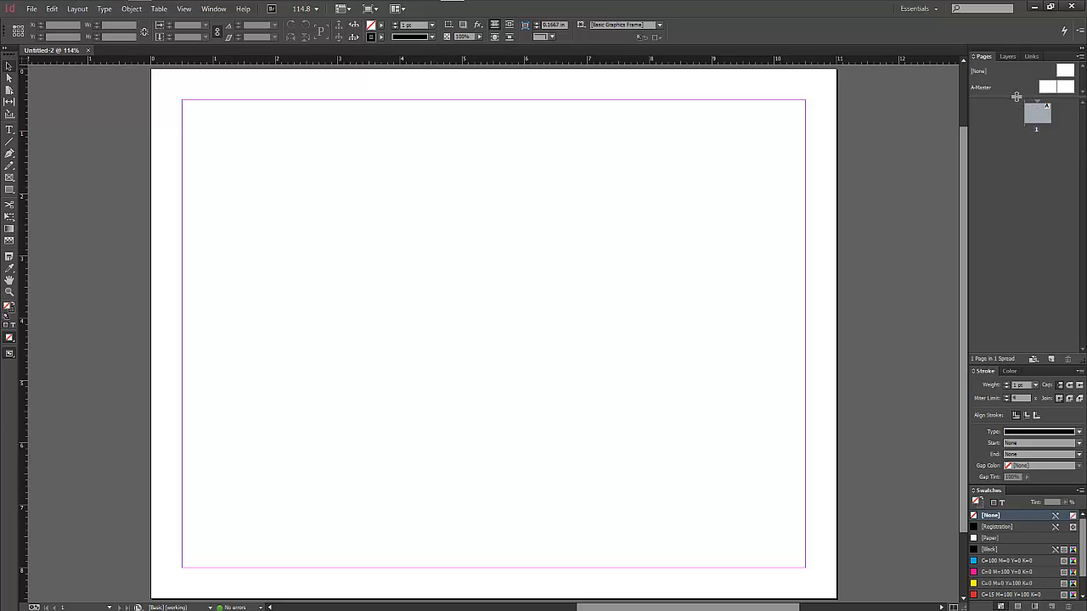
{"action": "left_click_drag", "start_coordinate": [1017, 97], "coordinate": [1016, 144]}
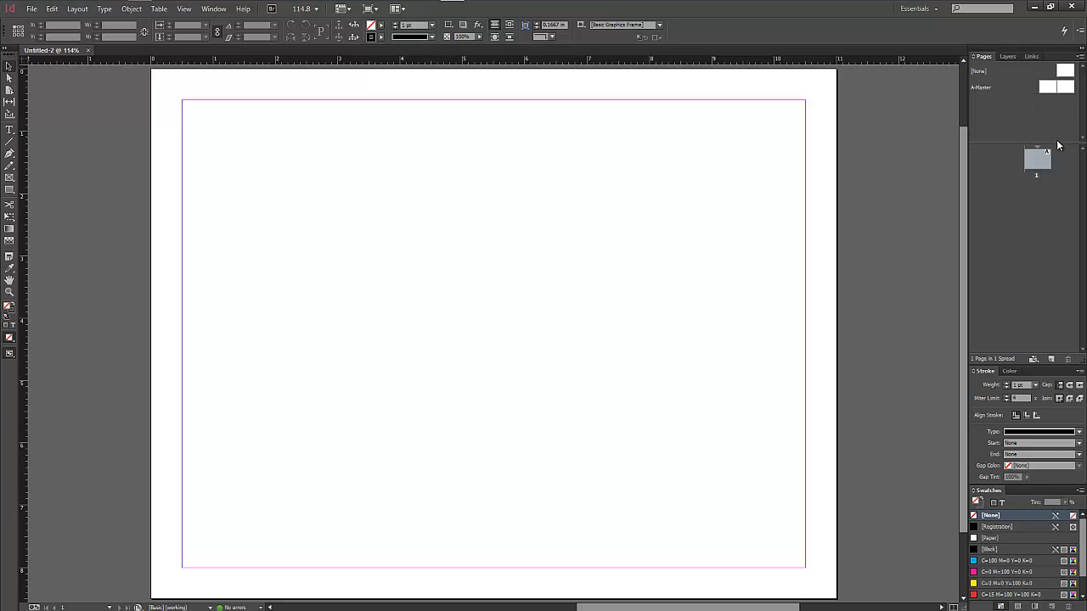
{"action": "left_click_drag", "start_coordinate": [1065, 96], "coordinate": [1037, 146]}
{"action": "right_click", "coordinate": [1013, 124]}
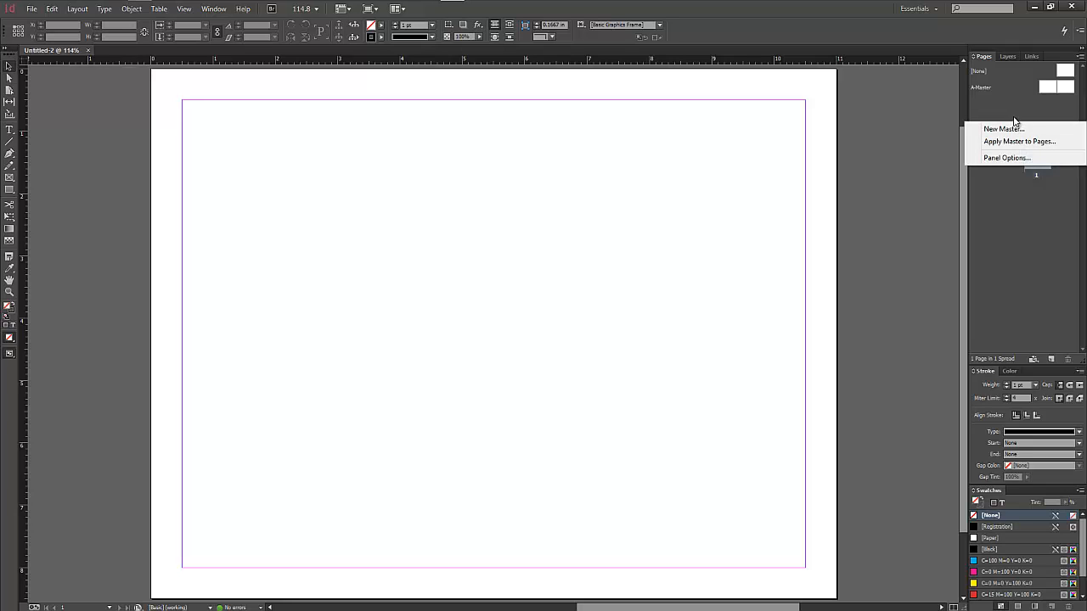
{"action": "left_click", "coordinate": [1010, 108]}
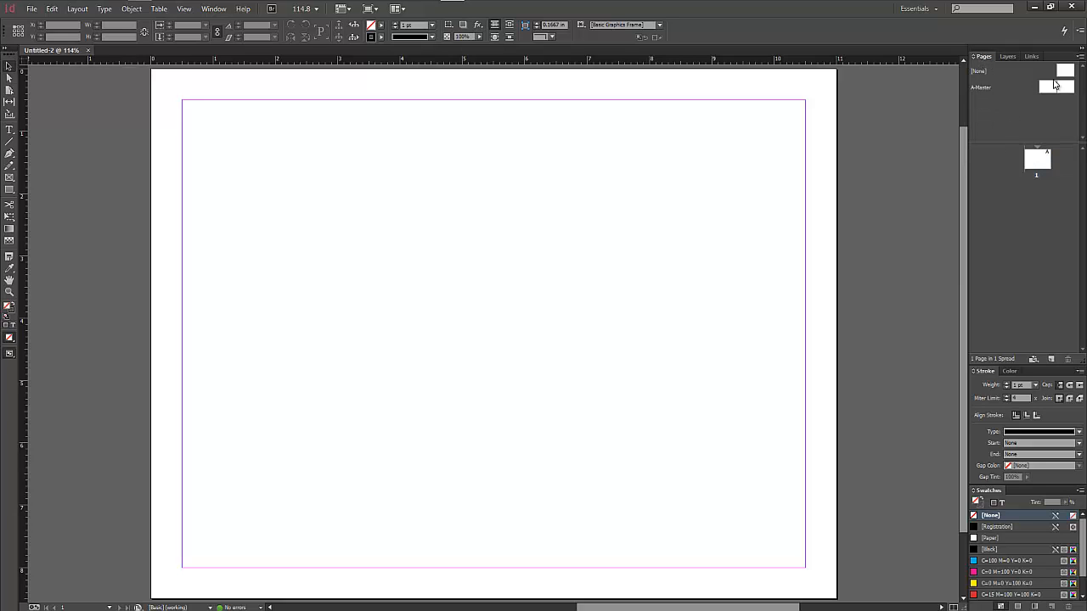
Create a new two-page master with prefix B, named 3_image_layout, in landscape Letter size.
{"action": "right_click", "coordinate": [1026, 124]}
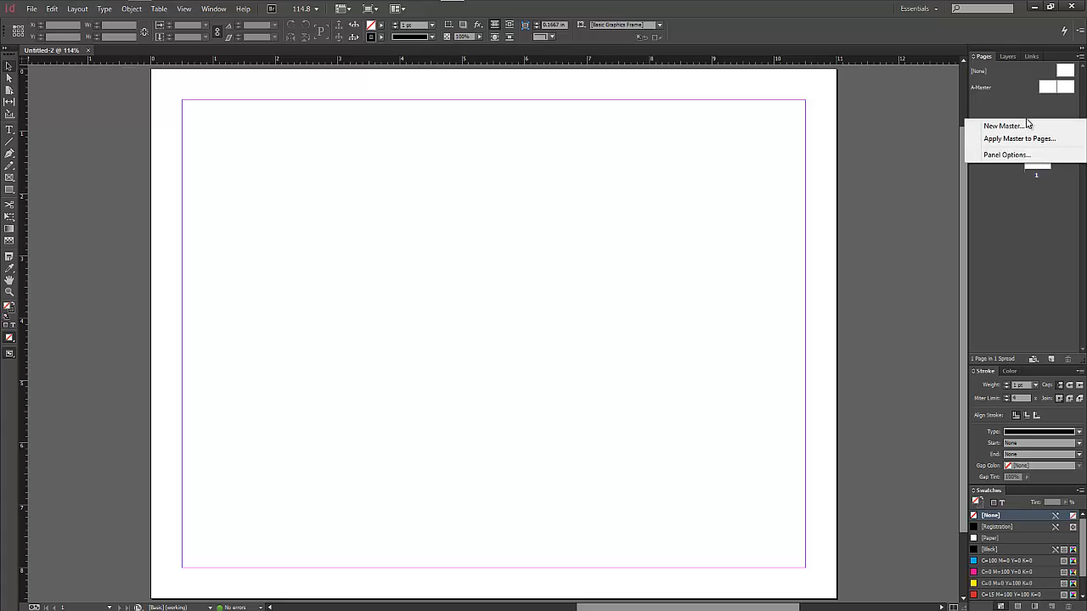
{"action": "left_click", "coordinate": [1026, 125]}
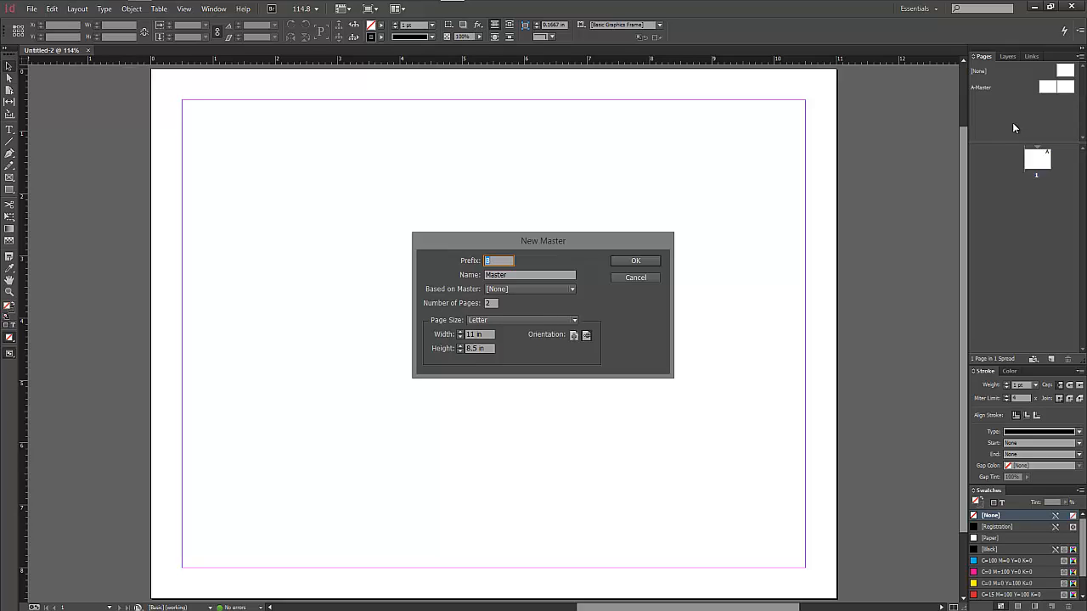
{"action": "left_click", "coordinate": [544, 277]}
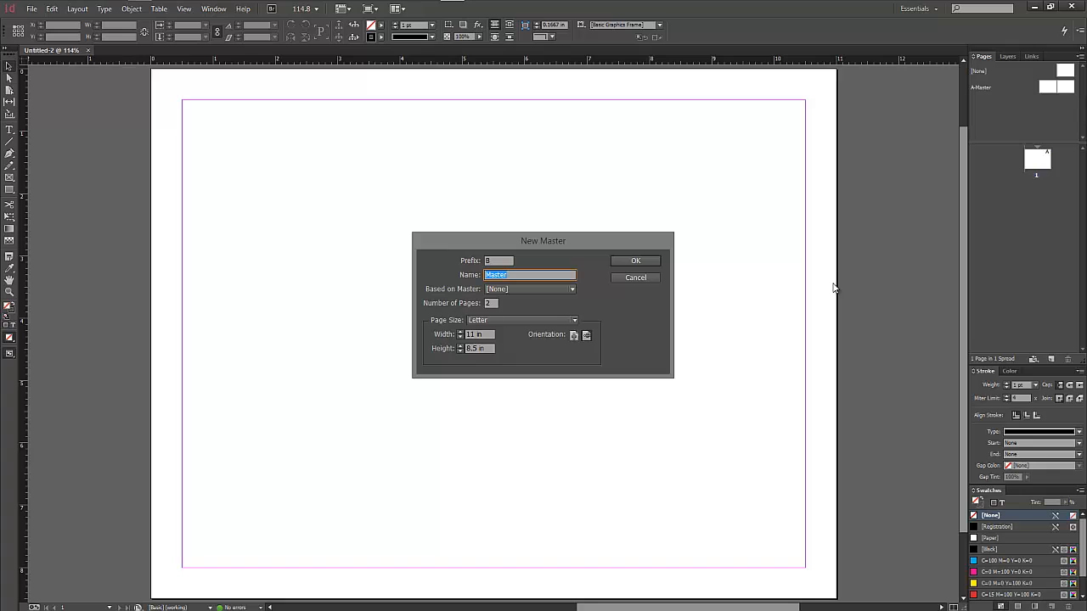
{"action": "type", "text": "3_image_layout"}
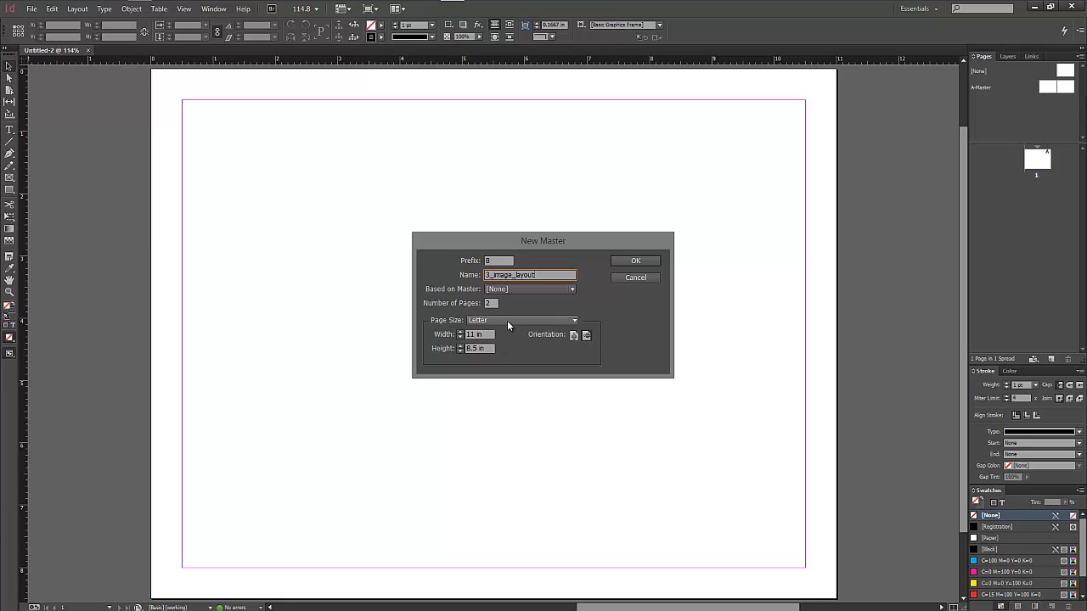
{"action": "left_click", "coordinate": [616, 262]}
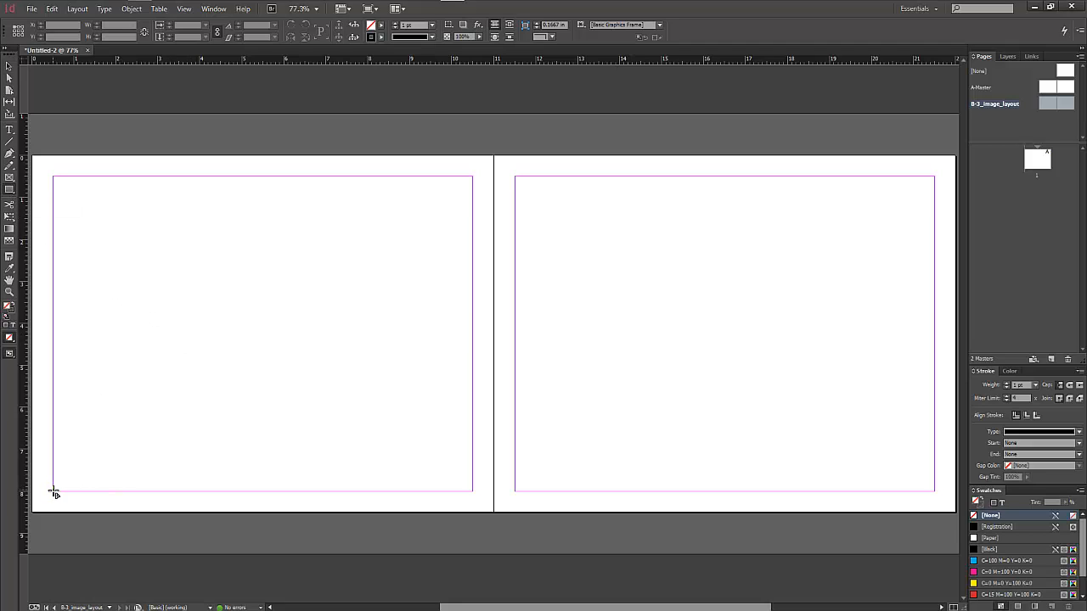
Draw a footer bar about 10 by 0.41 in along the left master page's bottom margin, filled with C=15 M=100 Y=100 K=0.
{"action": "mouse_move", "coordinate": [52, 491]}
{"action": "left_mouse_down"}
{"action": "mouse_move", "coordinate": [241, 466]}
{"action": "mouse_move", "coordinate": [474, 475]}
{"action": "left_mouse_up"}
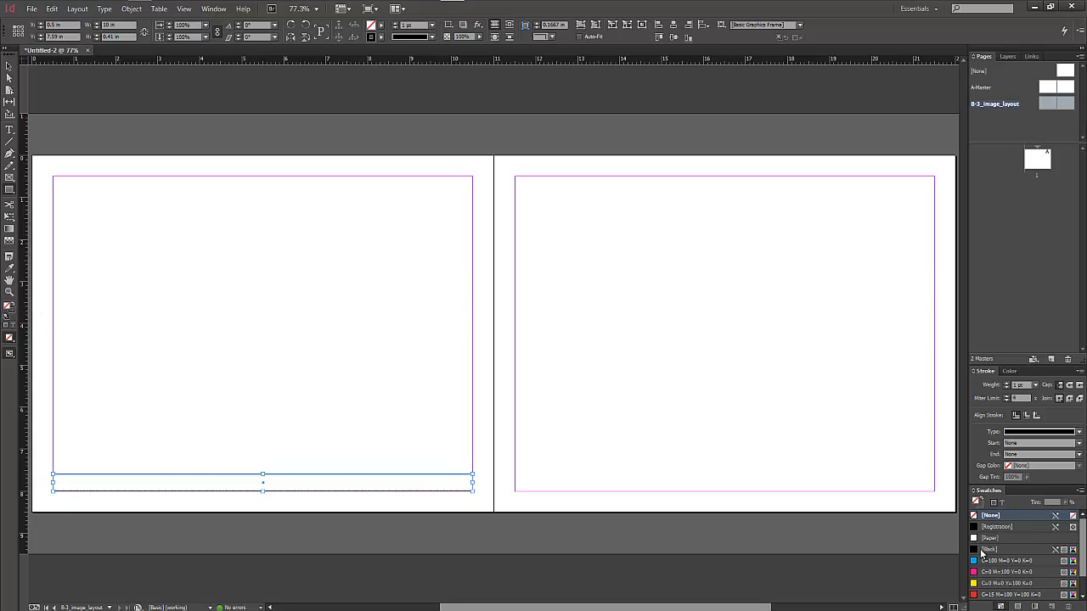
{"action": "left_click", "coordinate": [975, 594]}
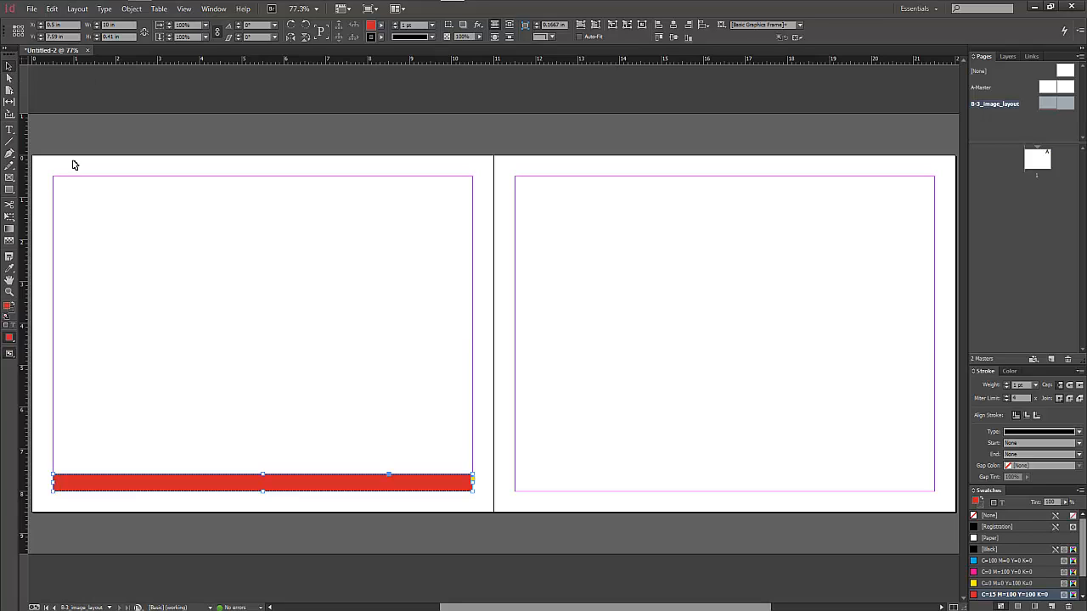
Copy the red footer bar to the same position along the right master page's bottom margin.
{"action": "left_click", "coordinate": [305, 448]}
{"action": "left_click", "coordinate": [308, 487]}
{"action": "left_click_drag", "start_coordinate": [309, 485], "coordinate": [761, 478]}
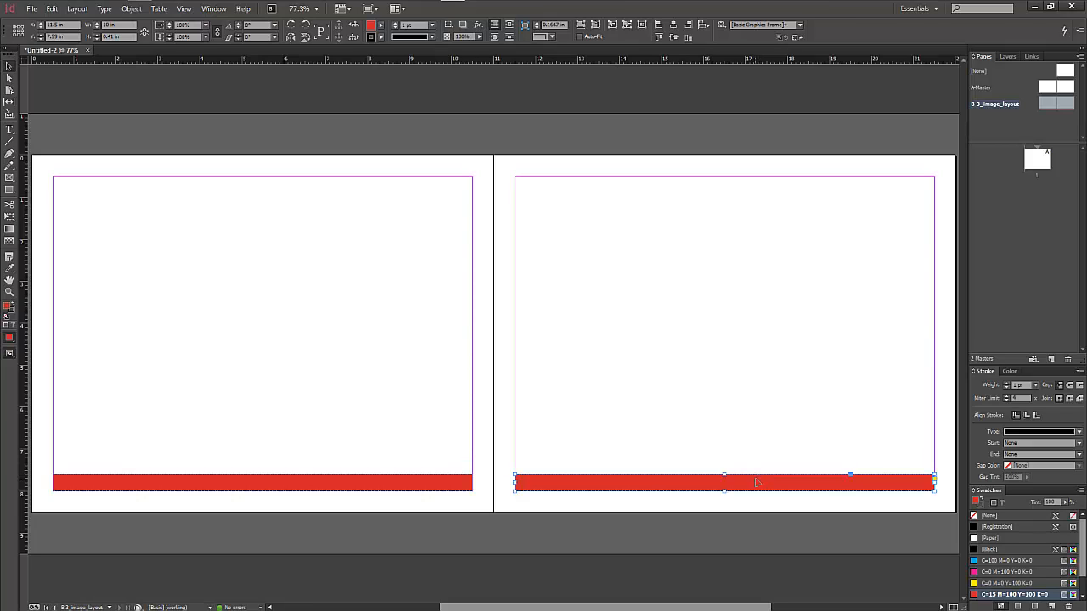
Add a text frame about 3.62 by 0.53 in above the left page's red bar, reading "My Flatbook Design".
{"action": "left_click", "coordinate": [10, 132]}
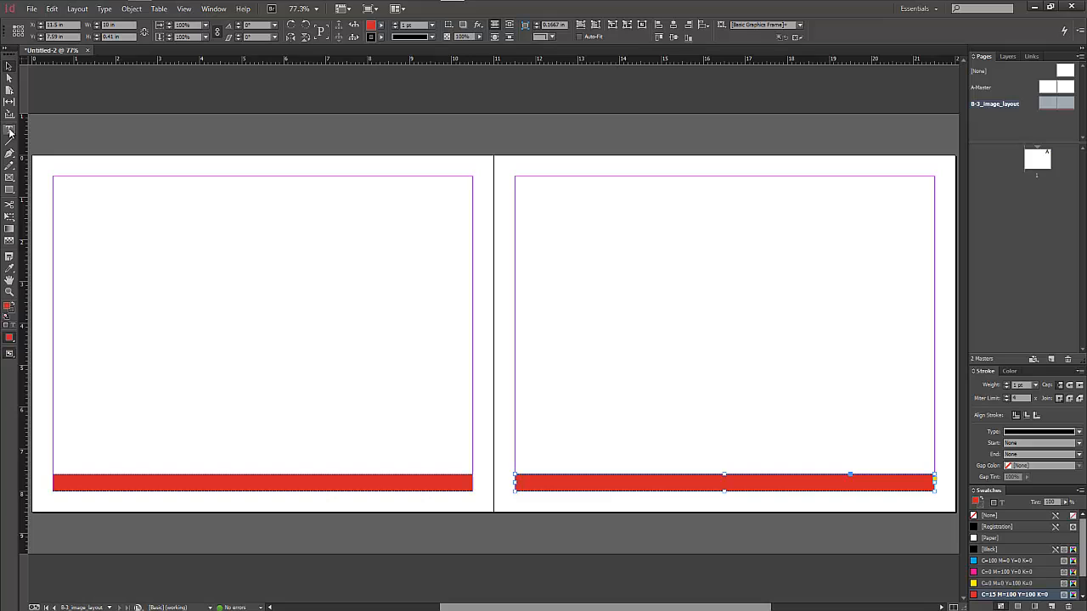
{"action": "left_click", "coordinate": [105, 445]}
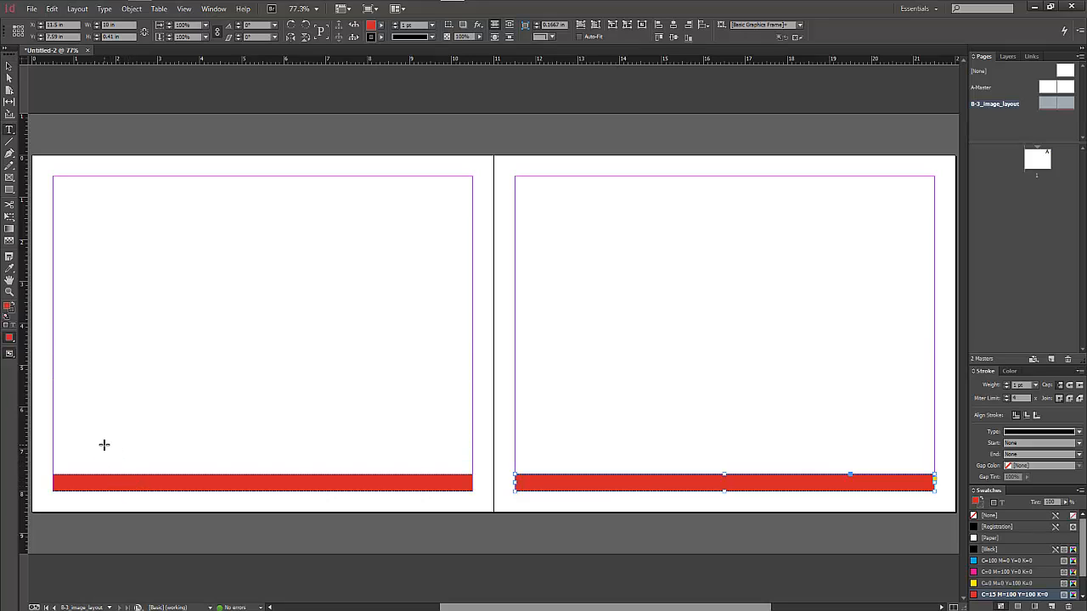
{"action": "left_click_drag", "start_coordinate": [81, 421], "coordinate": [233, 442]}
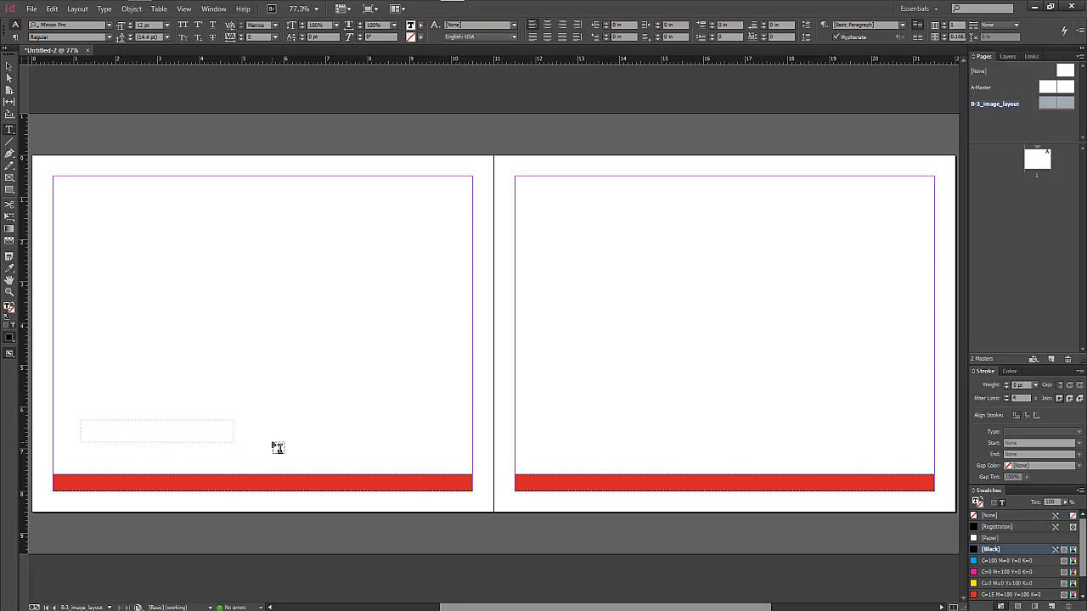
{"action": "type", "text": "My Flat"}
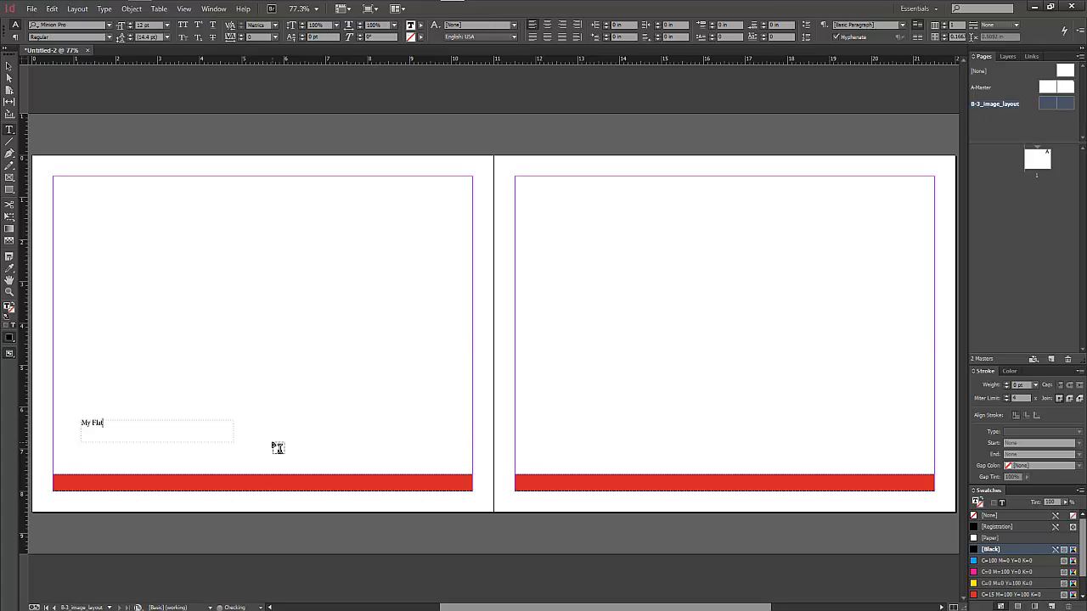
{"action": "type", "text": "book Design"}
Shrink the "My Flatbook Design" frame to about 1.52 by 0.23 in and set its text size to 18 pt.
{"action": "left_click", "coordinate": [10, 67]}
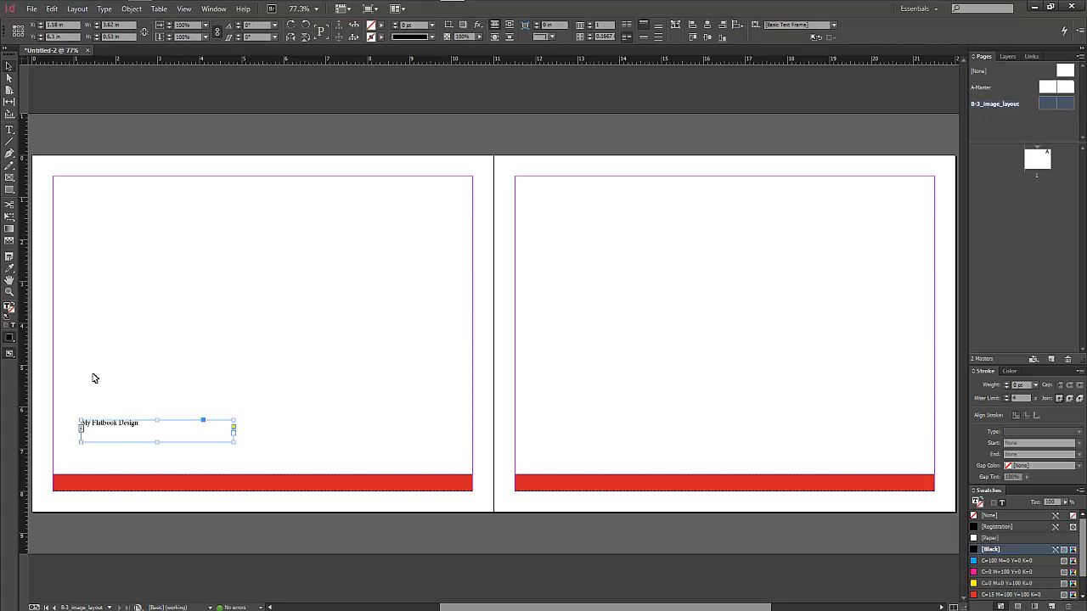
{"action": "left_click_drag", "start_coordinate": [218, 442], "coordinate": [150, 432]}
{"action": "double_click", "coordinate": [237, 428]}
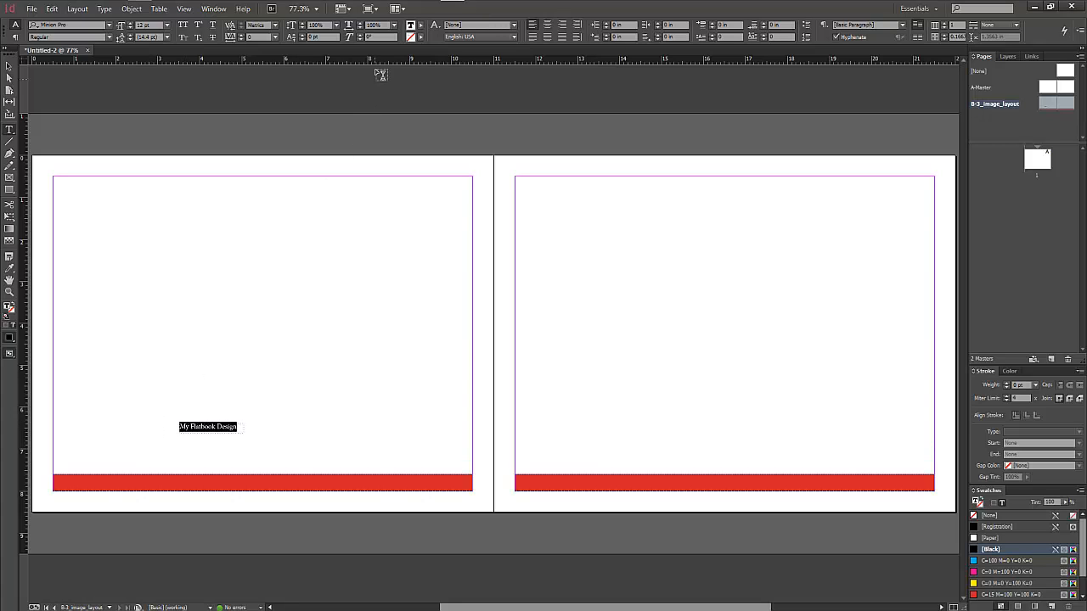
{"action": "left_click", "coordinate": [166, 29]}
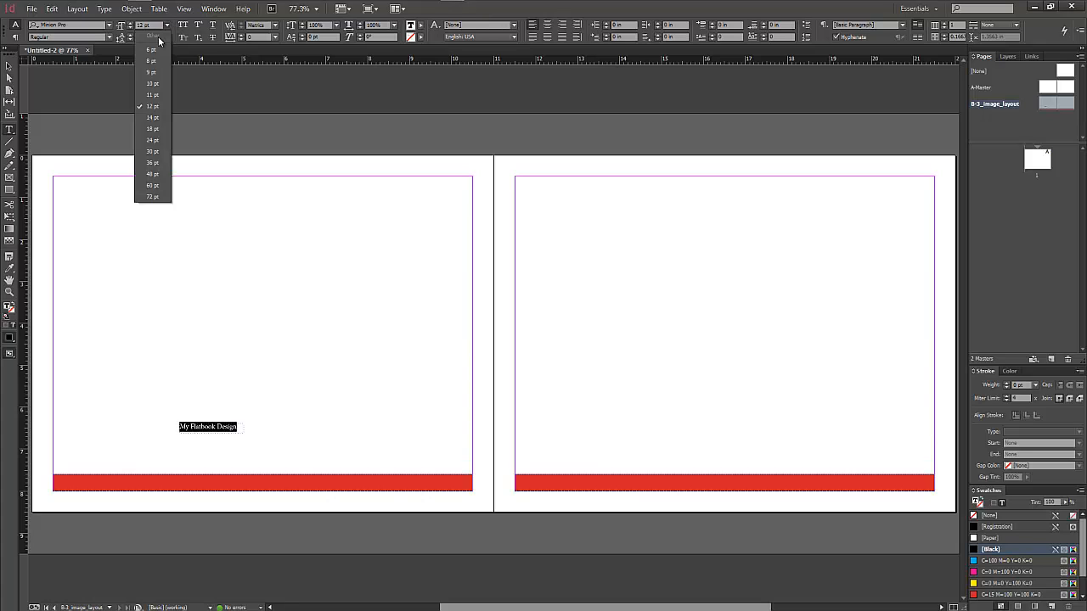
{"action": "left_click", "coordinate": [160, 128]}
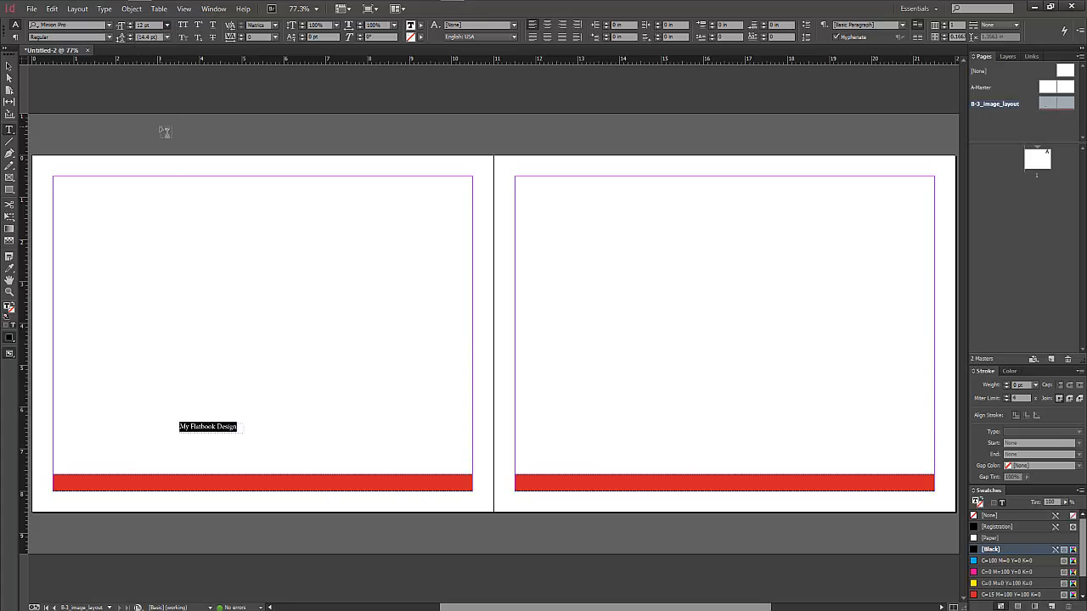
Enlarge the "My Flatbook Design" frame to about 2.1 by 0.24 in so the whole title fits.
{"action": "left_click", "coordinate": [10, 67]}
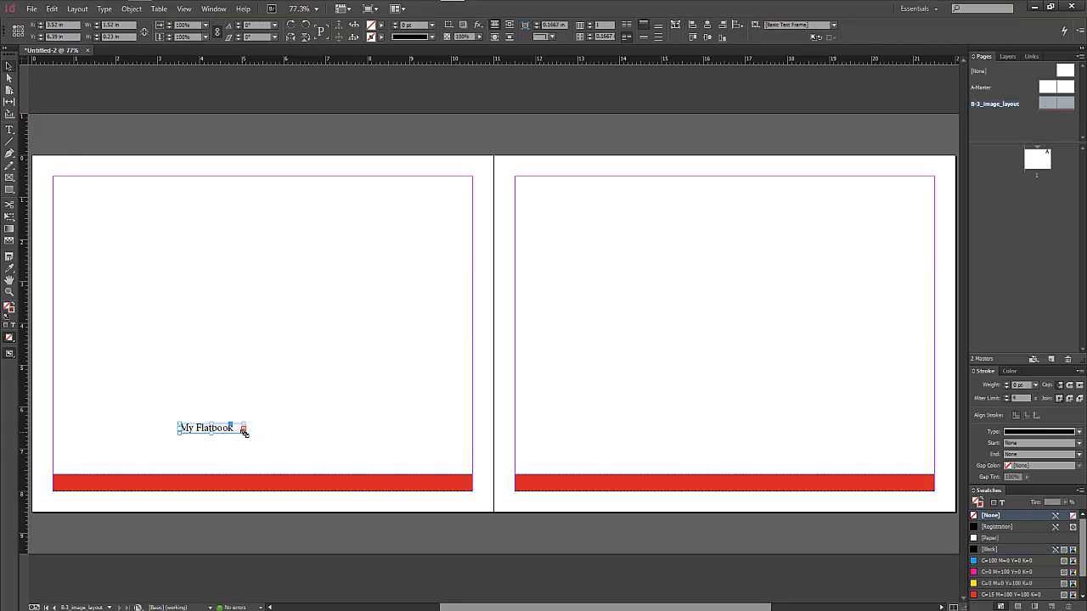
{"action": "mouse_move", "coordinate": [243, 432]}
{"action": "left_mouse_down"}
{"action": "mouse_move", "coordinate": [313, 441]}
{"action": "mouse_move", "coordinate": [244, 434]}
{"action": "left_mouse_up"}
{"action": "left_click_drag", "start_coordinate": [240, 434], "coordinate": [270, 433]}
Move the title to the left end of the left page's red bar and copy it to the matching spot on the right page.
{"action": "left_click_drag", "start_coordinate": [214, 428], "coordinate": [87, 473]}
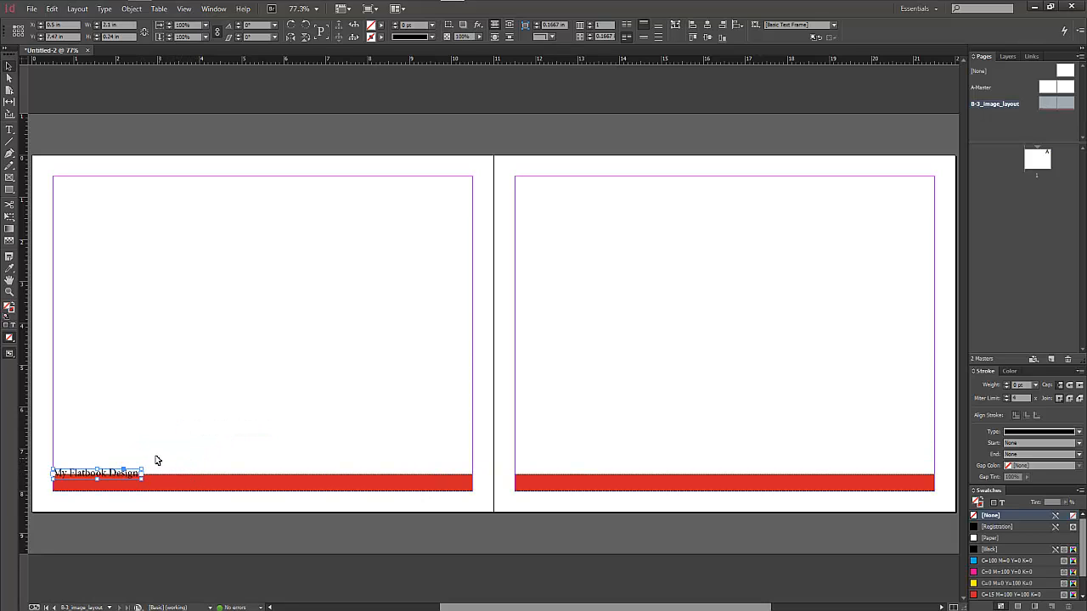
{"action": "left_click_drag", "start_coordinate": [113, 479], "coordinate": [571, 480]}
{"action": "left_click", "coordinate": [523, 432]}
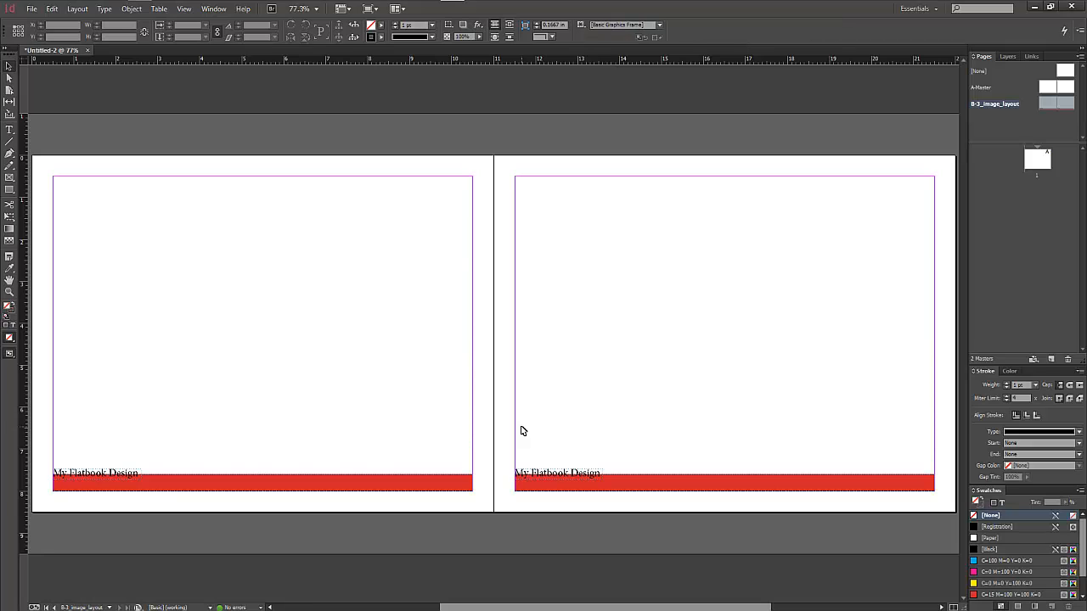
Copy the title to the right end of the left page's red bar and replace the copy's text with a phone number.
{"action": "left_click", "coordinate": [109, 478]}
{"action": "left_click_drag", "start_coordinate": [113, 477], "coordinate": [524, 474]}
{"action": "double_click", "coordinate": [429, 473]}
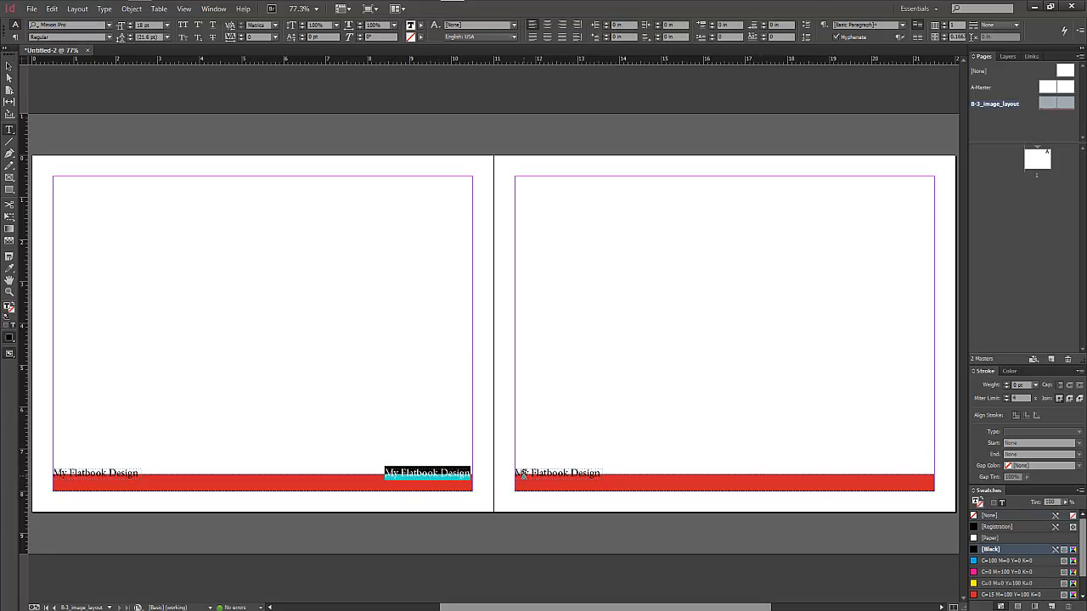
{"action": "type", "text": "5555"}
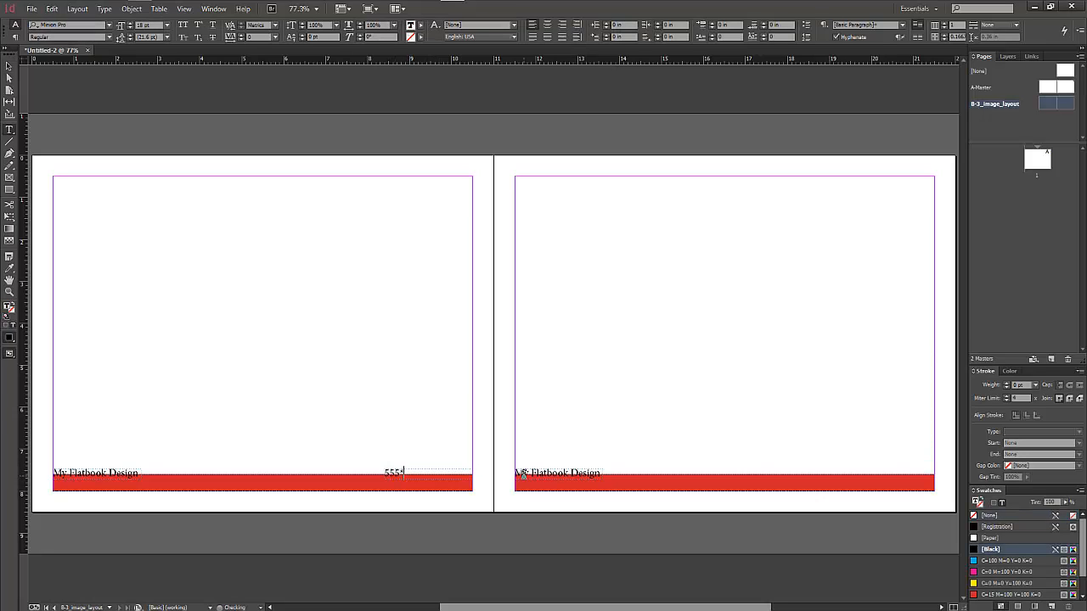
{"action": "key", "text": "BackSpace"}
{"action": "type", "text": "-555-5554"}
{"action": "key", "text": "Escape"}
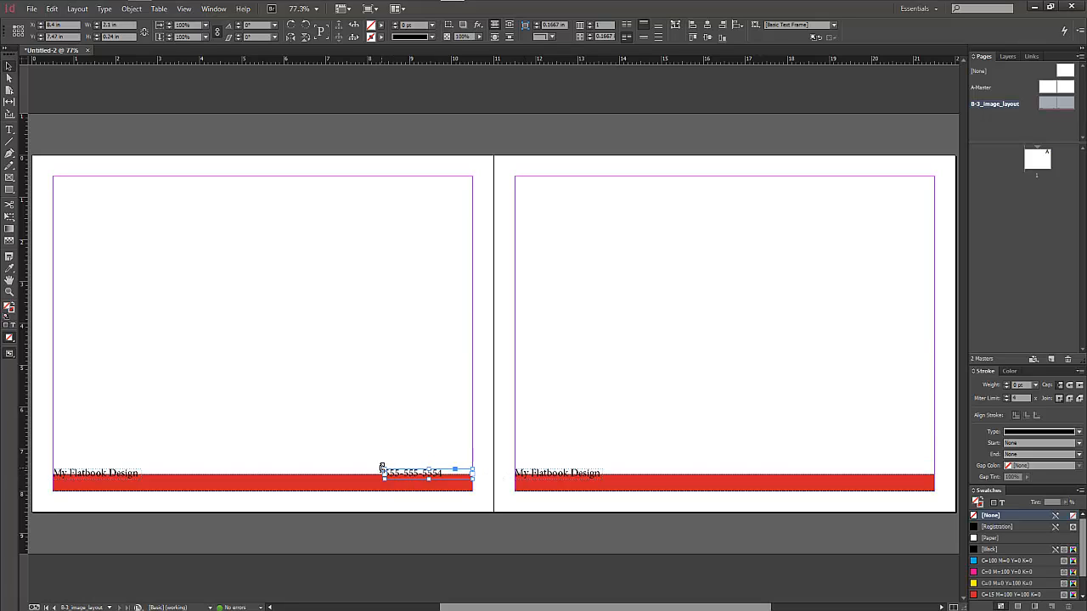
Narrow the phone number frame to about 1.46 in wide and copy it to the matching spot on the right page.
{"action": "left_click_drag", "start_coordinate": [382, 466], "coordinate": [418, 468]}
{"action": "left_click_drag", "start_coordinate": [433, 476], "coordinate": [891, 476]}
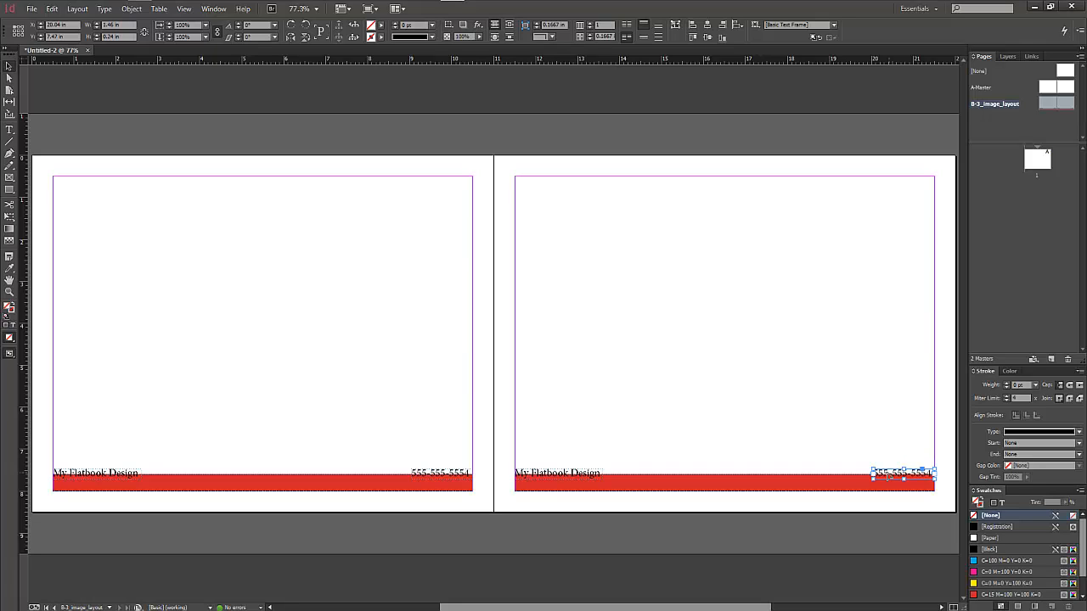
Set the font of all four title and phone number frames on both pages to Arial Rounded MT Bold.
{"action": "left_click", "coordinate": [537, 476]}
{"action": "left_click", "coordinate": [887, 481], "text": "shift"}
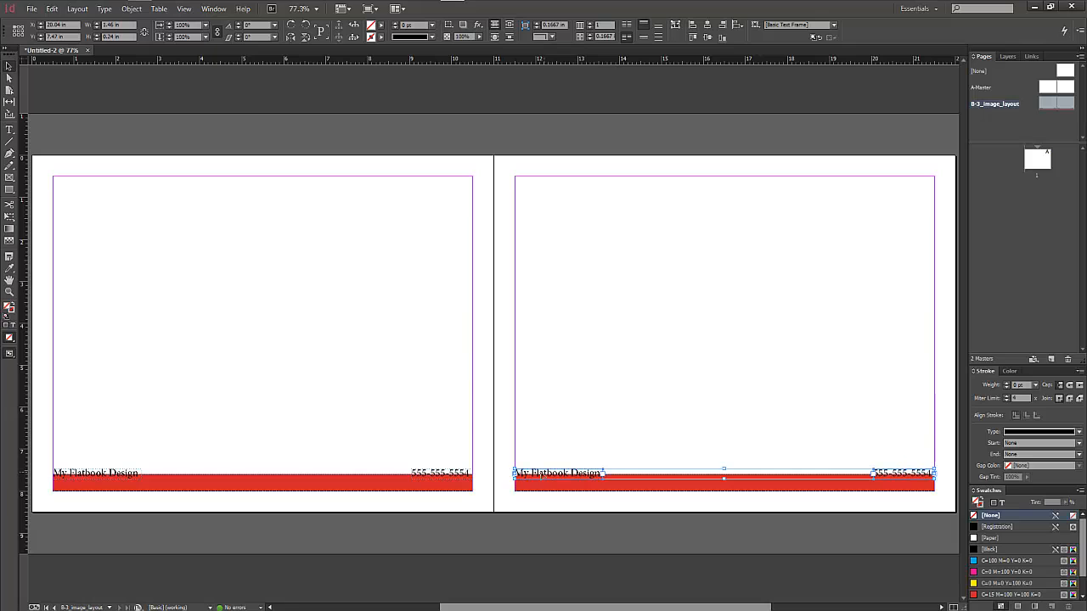
{"action": "left_click", "coordinate": [417, 478], "text": "shift"}
{"action": "left_click", "coordinate": [67, 479], "text": "shift"}
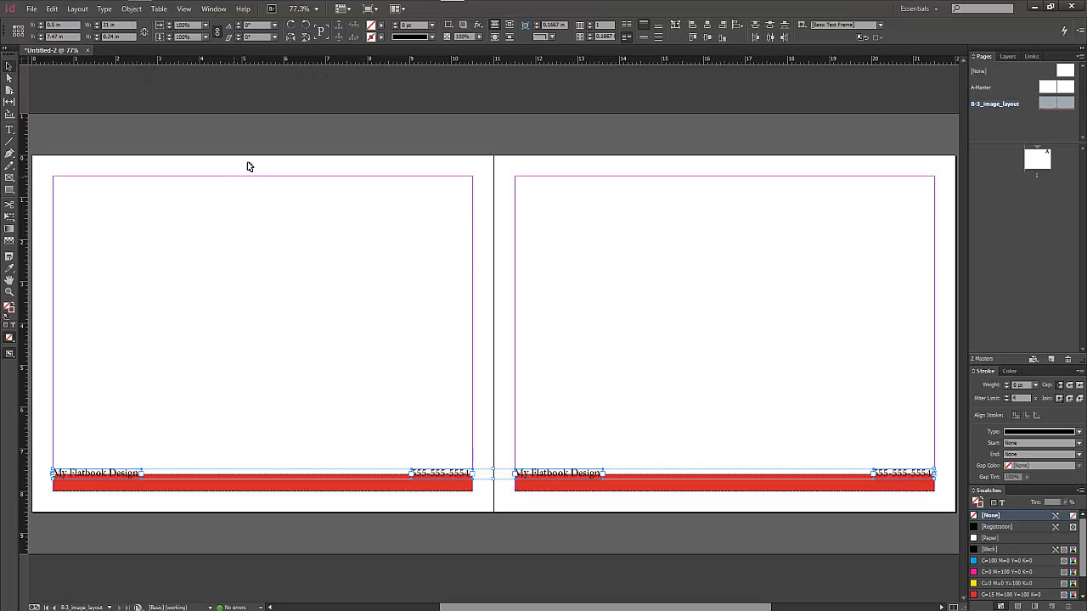
{"action": "left_click", "coordinate": [108, 9]}
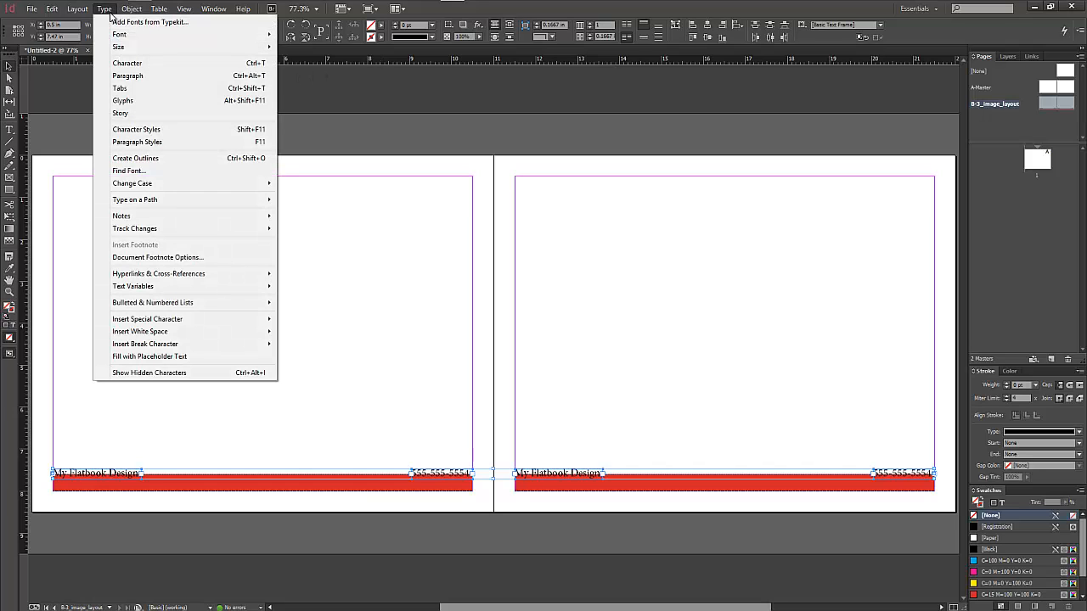
{"action": "mouse_move", "coordinate": [110, 34]}
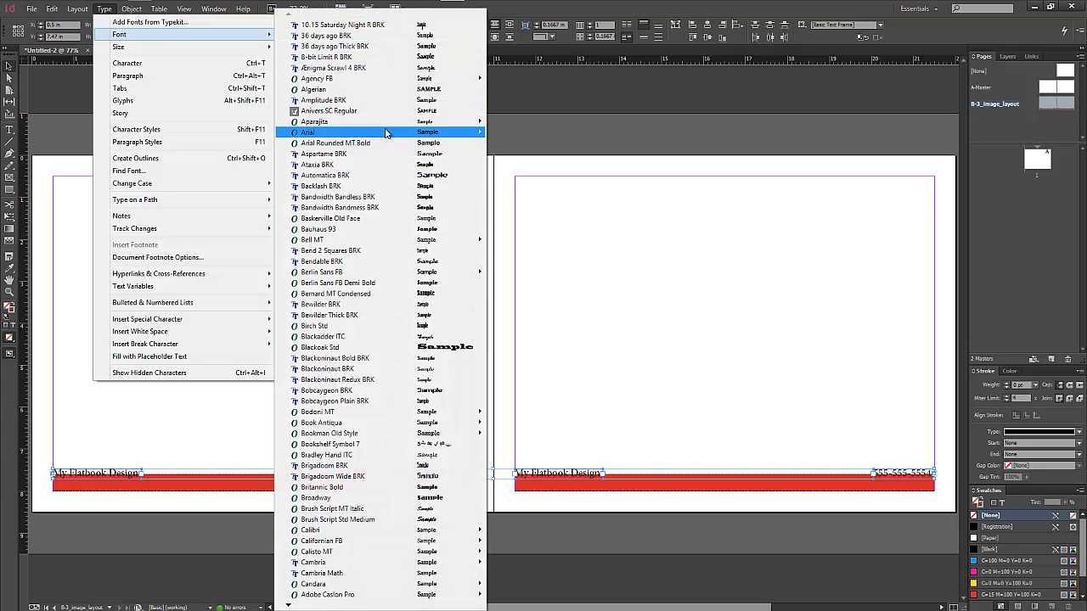
{"action": "left_click", "coordinate": [385, 142]}
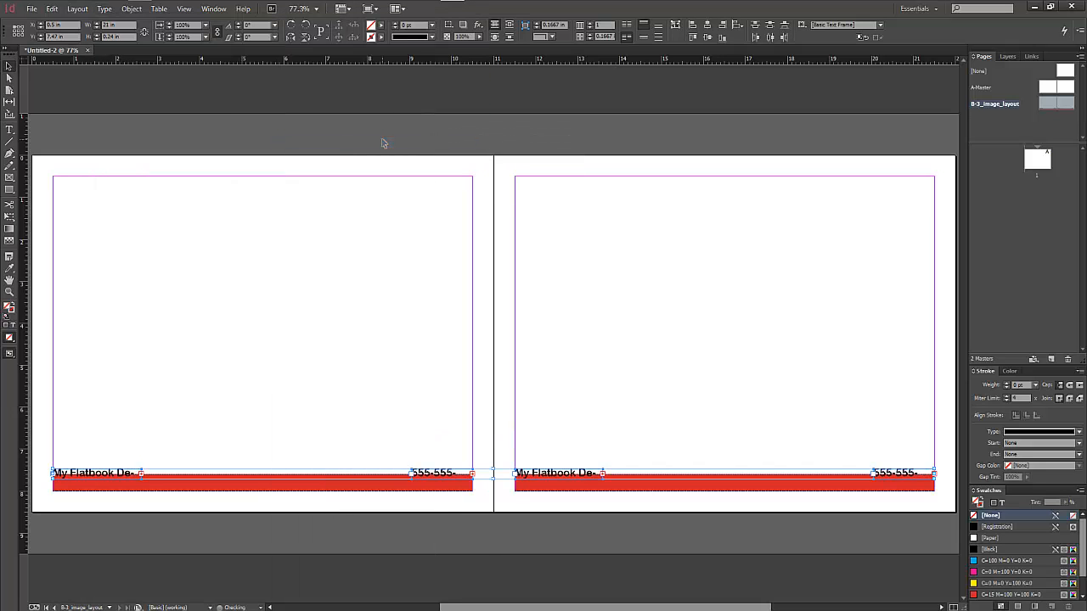
Widen the title and phone number frames on both pages until their full text fits, keeping their outer edges in place.
{"action": "left_click", "coordinate": [414, 486]}
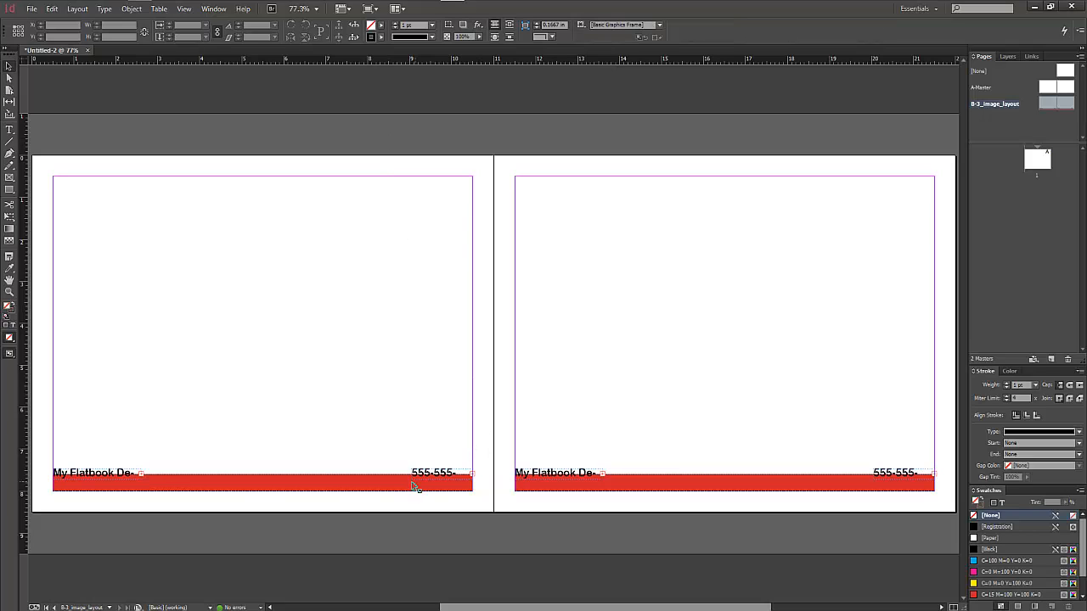
{"action": "left_click", "coordinate": [413, 477]}
{"action": "left_click_drag", "start_coordinate": [411, 469], "coordinate": [396, 467]}
{"action": "left_click", "coordinate": [594, 473]}
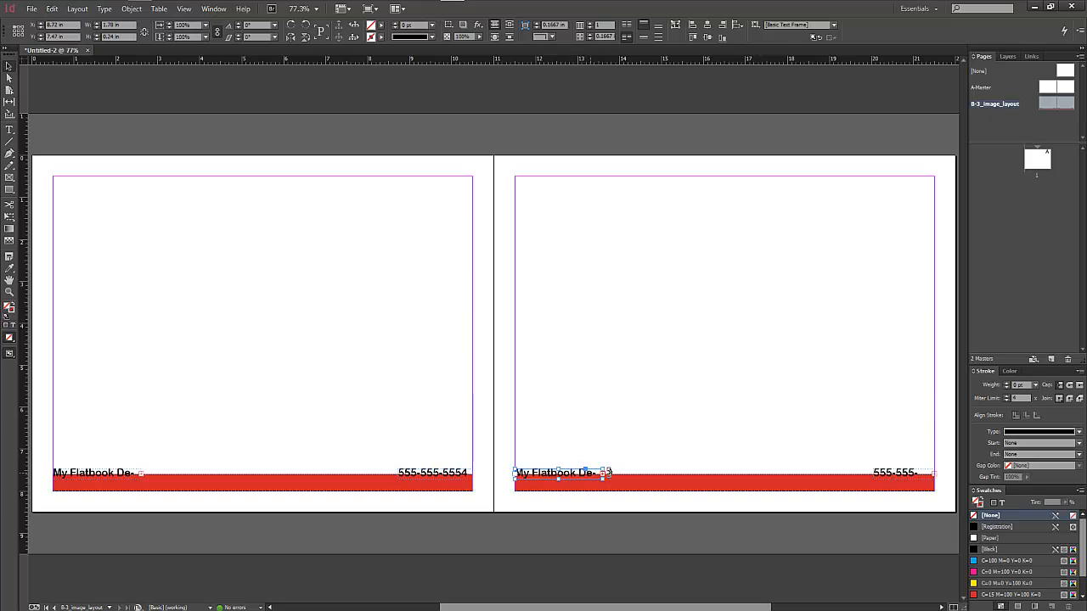
{"action": "left_click_drag", "start_coordinate": [602, 472], "coordinate": [617, 469]}
{"action": "left_click", "coordinate": [887, 475]}
{"action": "left_click_drag", "start_coordinate": [868, 467], "coordinate": [859, 468]}
{"action": "left_click", "coordinate": [132, 472]}
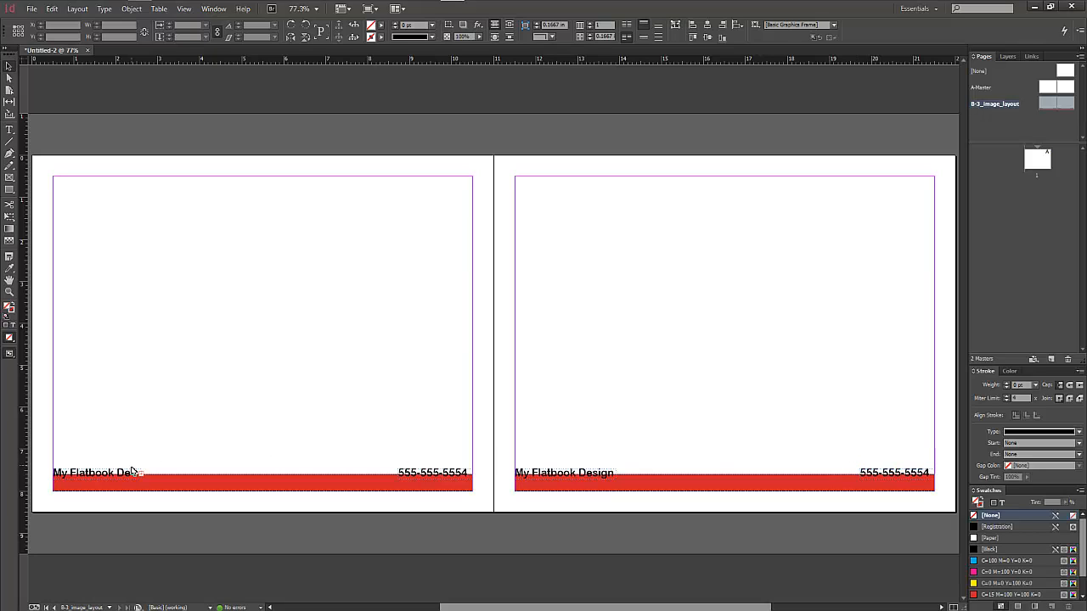
{"action": "left_click", "coordinate": [141, 473]}
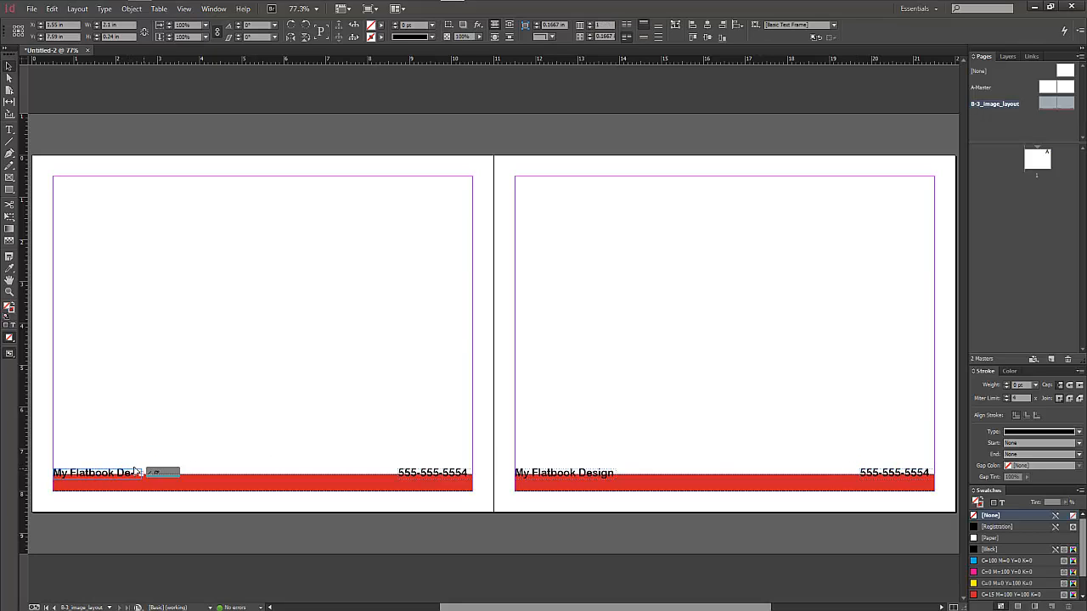
{"action": "left_click_drag", "start_coordinate": [143, 468], "coordinate": [155, 467]}
{"action": "left_click", "coordinate": [168, 391]}
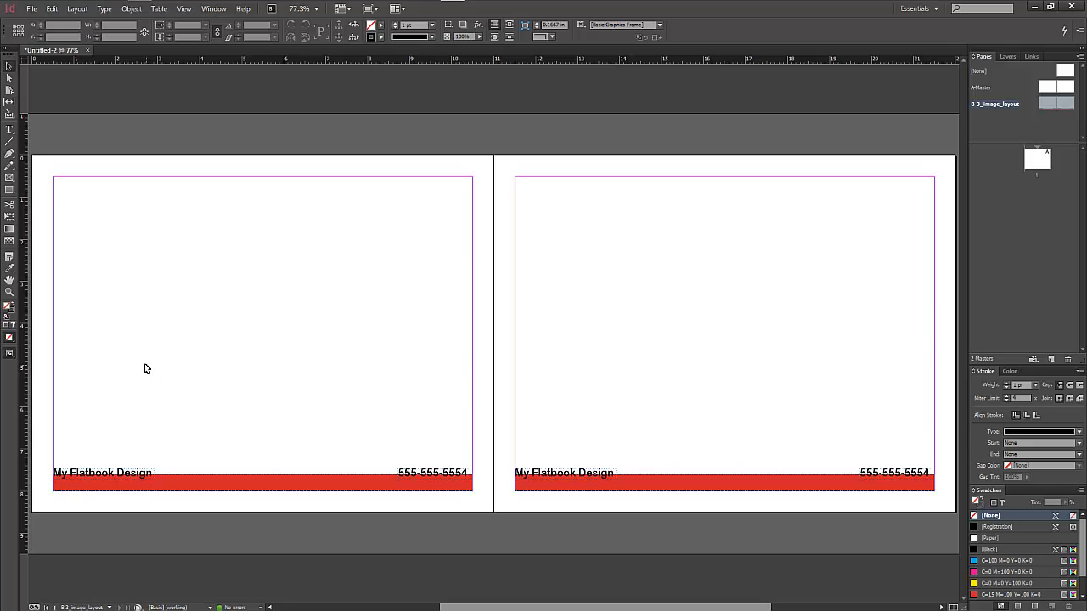
Draw a rectangle frame about 4.46 by 6.14 in on the left page and another about 4.54 by 3.5 in beside it.
{"action": "left_click", "coordinate": [11, 178]}
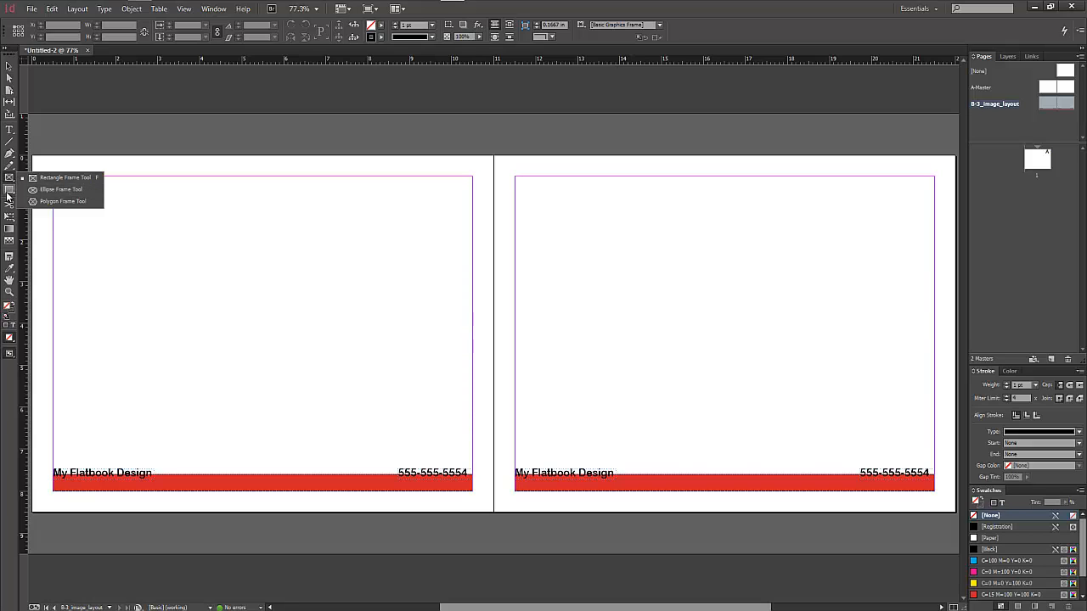
{"action": "left_click", "coordinate": [8, 180]}
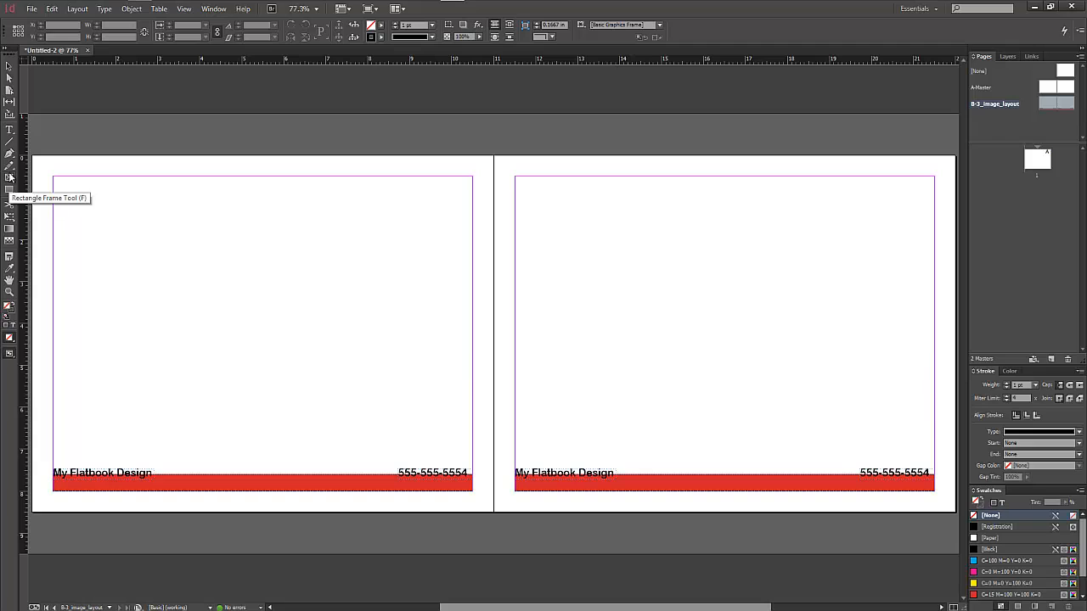
{"action": "left_click_drag", "start_coordinate": [56, 191], "coordinate": [243, 448]}
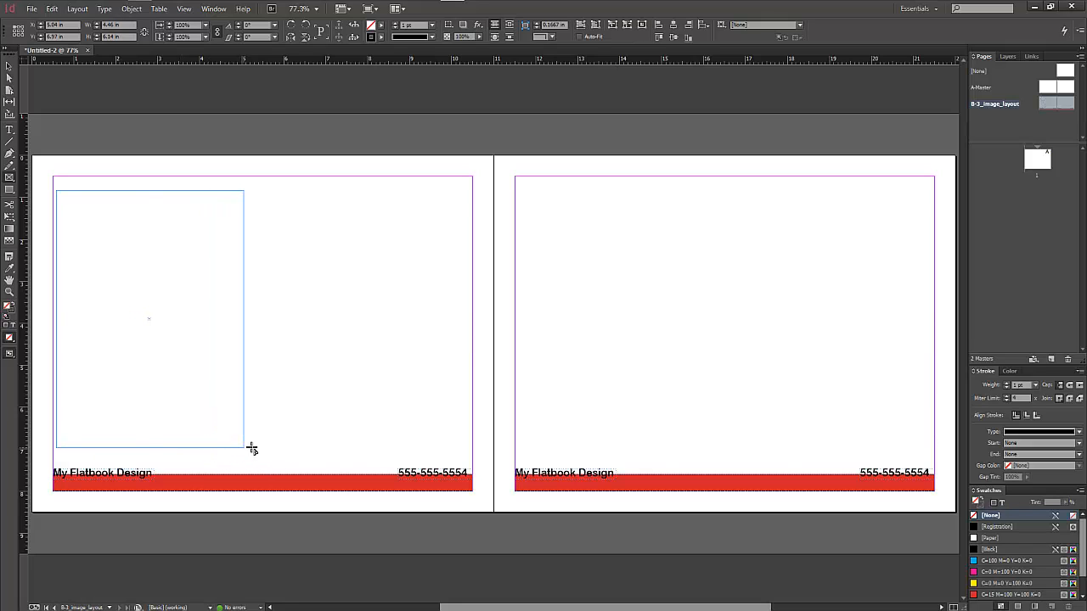
{"action": "left_click_drag", "start_coordinate": [253, 192], "coordinate": [441, 338]}
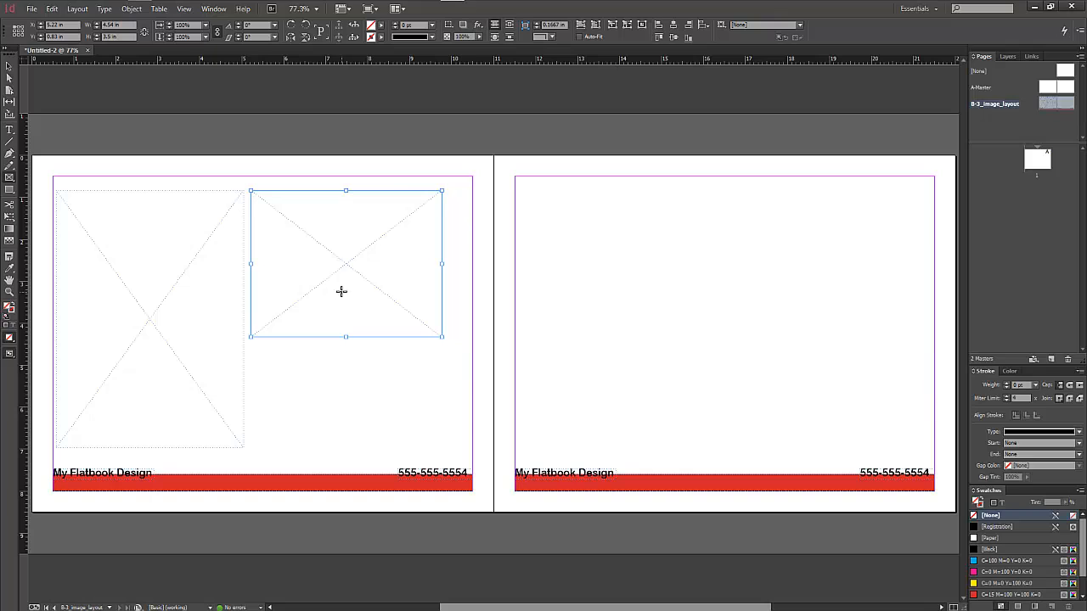
Shrink the second image frame to about 3.79 by 2.92 in and copy it directly below, ending level with the tall frame.
{"action": "key", "text": "v"}
{"action": "left_click_drag", "start_coordinate": [441, 336], "coordinate": [404, 316]}
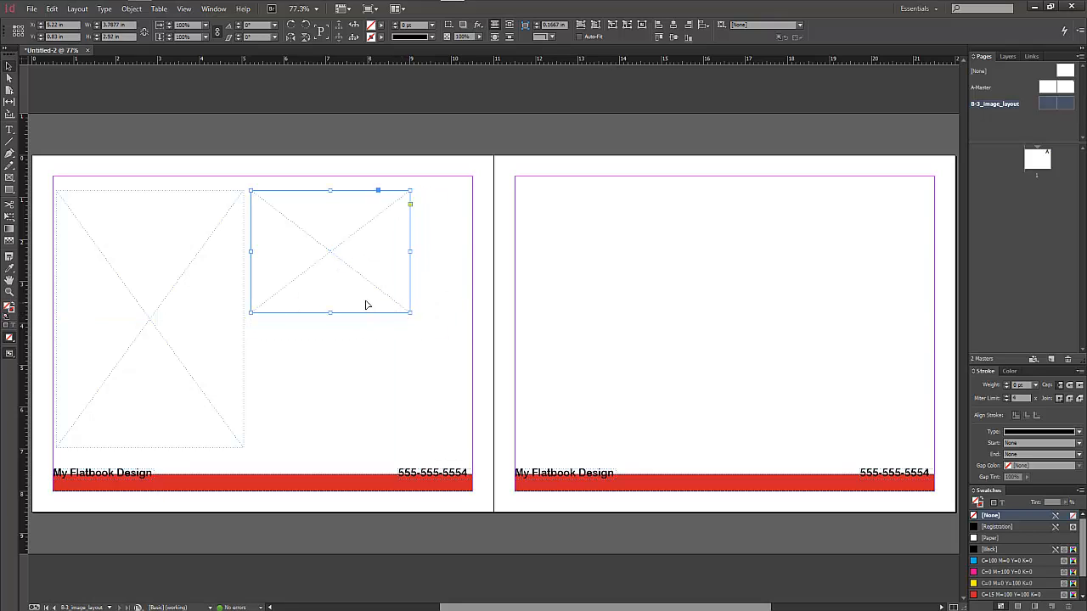
{"action": "left_click_drag", "start_coordinate": [331, 255], "coordinate": [332, 385]}
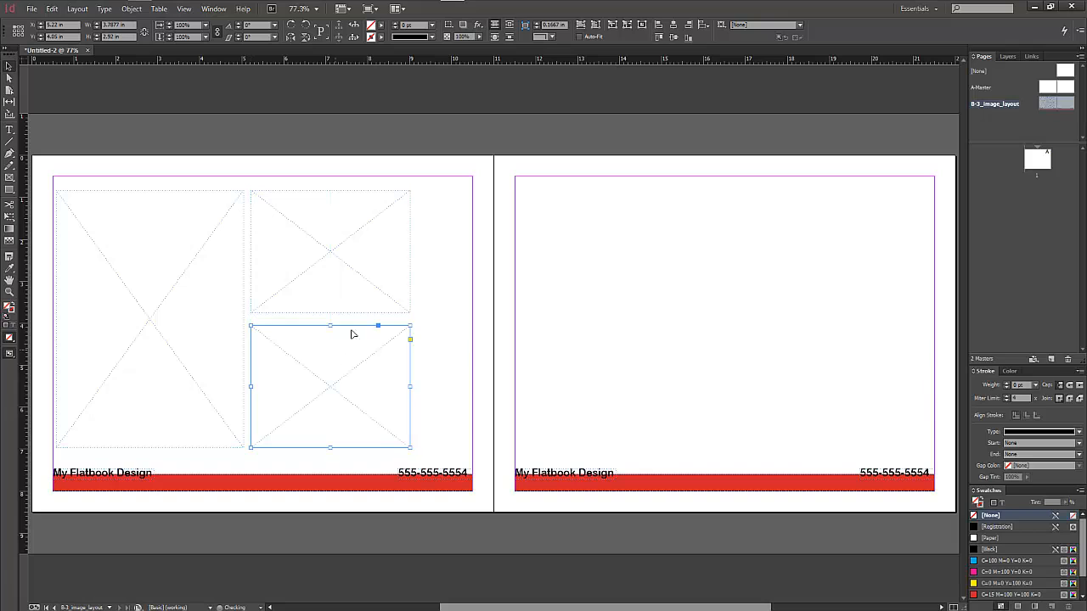
Move the left page's three image frames together so they sit centered above the red bar.
{"action": "left_click_drag", "start_coordinate": [452, 266], "coordinate": [196, 388]}
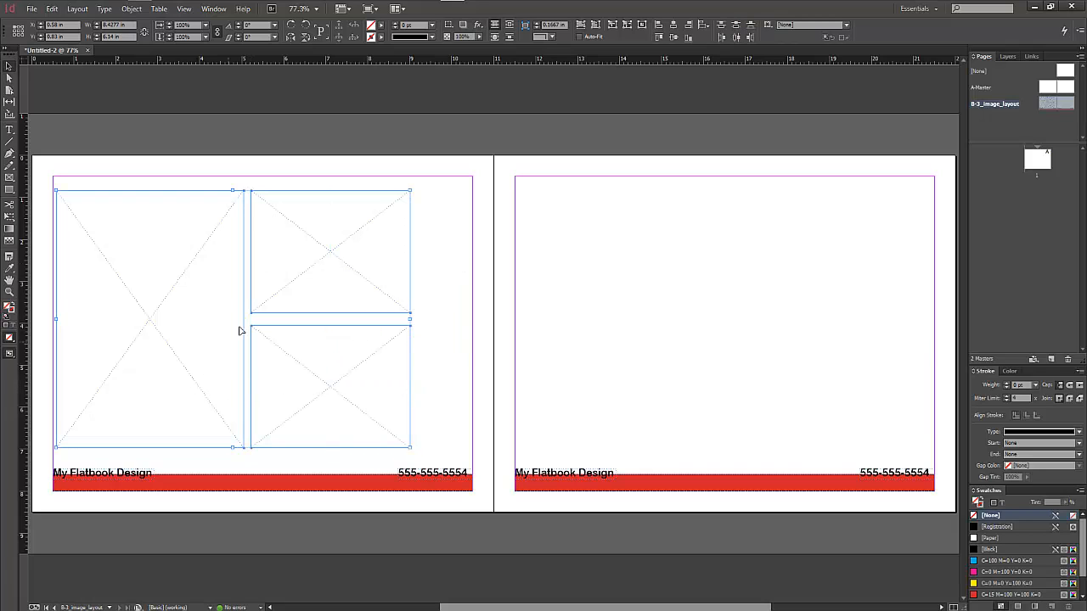
{"action": "left_click_drag", "start_coordinate": [242, 329], "coordinate": [267, 333]}
{"action": "left_click", "coordinate": [469, 329]}
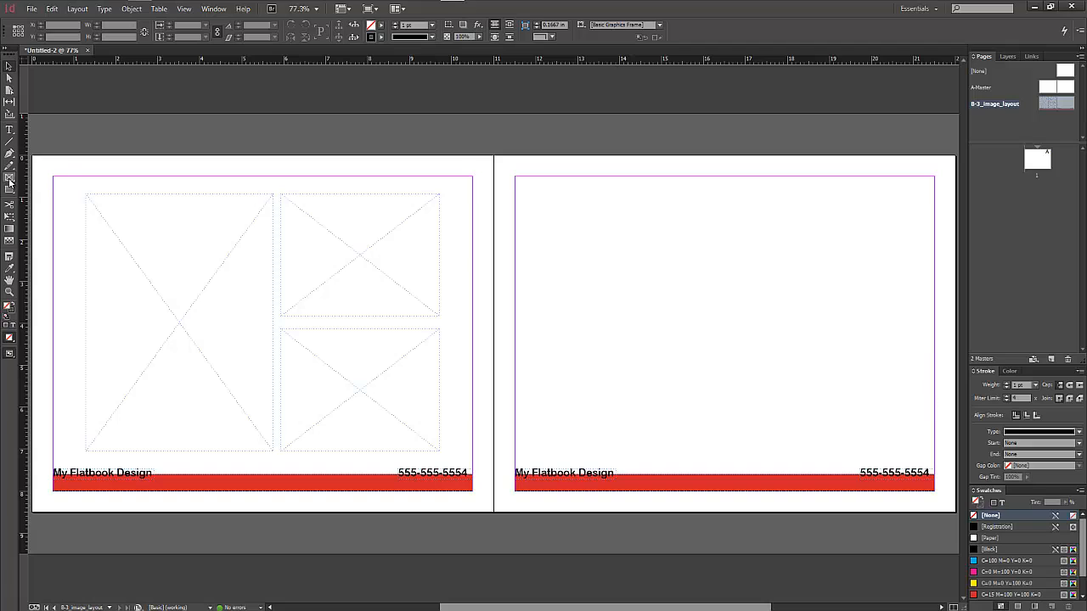
Draw a square frame of about 4.64 in on the right page and a smaller one of about 2.23 in beside it.
{"action": "key", "text": "f"}
{"action": "left_click_drag", "start_coordinate": [522, 185], "coordinate": [723, 383]}
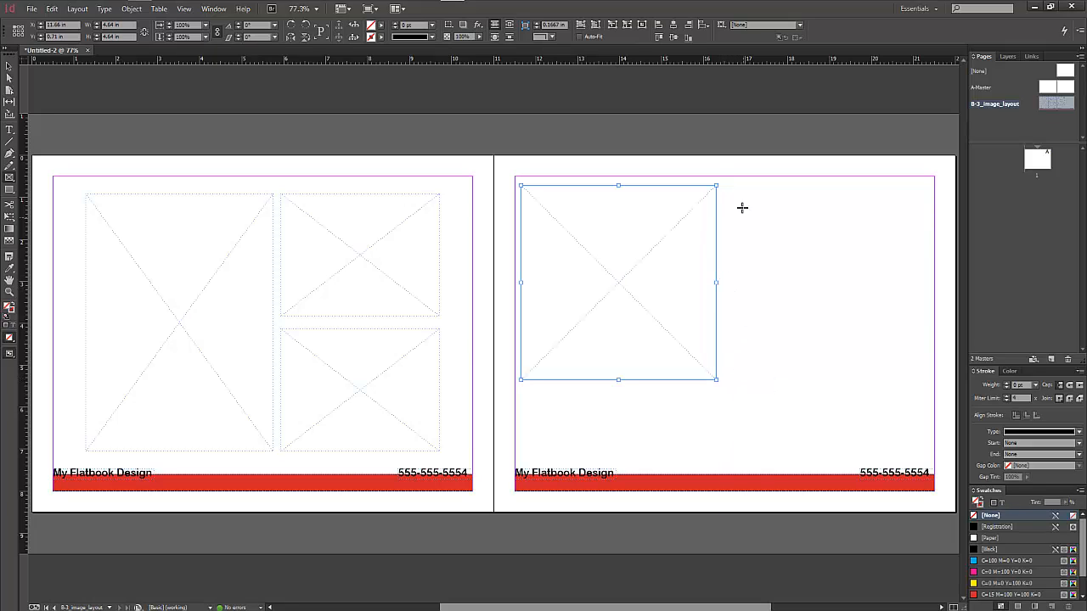
{"action": "left_click_drag", "start_coordinate": [729, 189], "coordinate": [828, 279]}
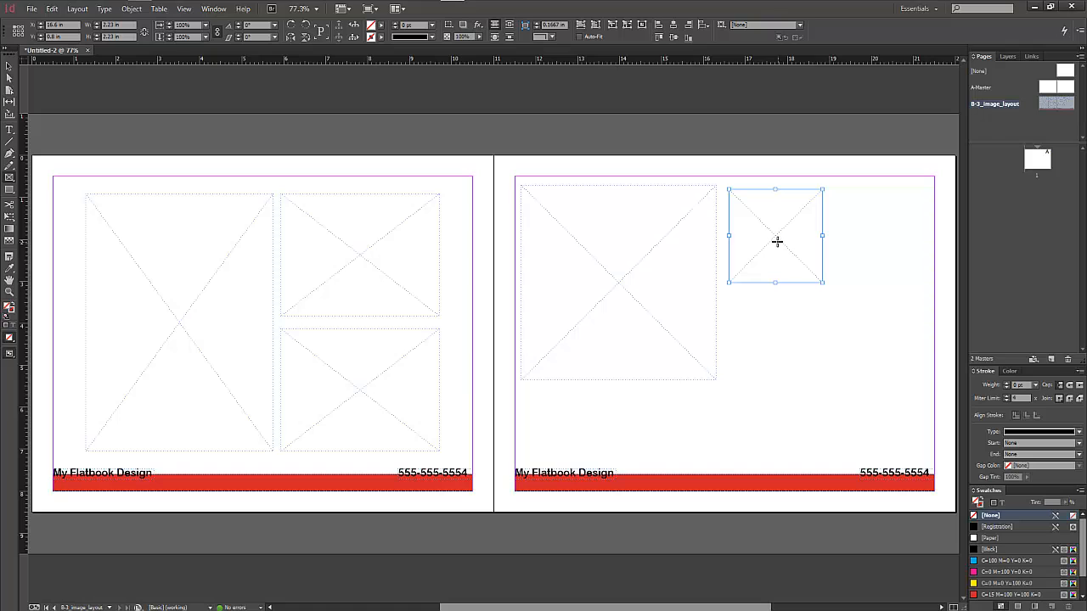
Copy the small square frame into a two-by-two grid beside the large square on the right page.
{"action": "key", "text": "v"}
{"action": "left_click_drag", "start_coordinate": [779, 241], "coordinate": [886, 238]}
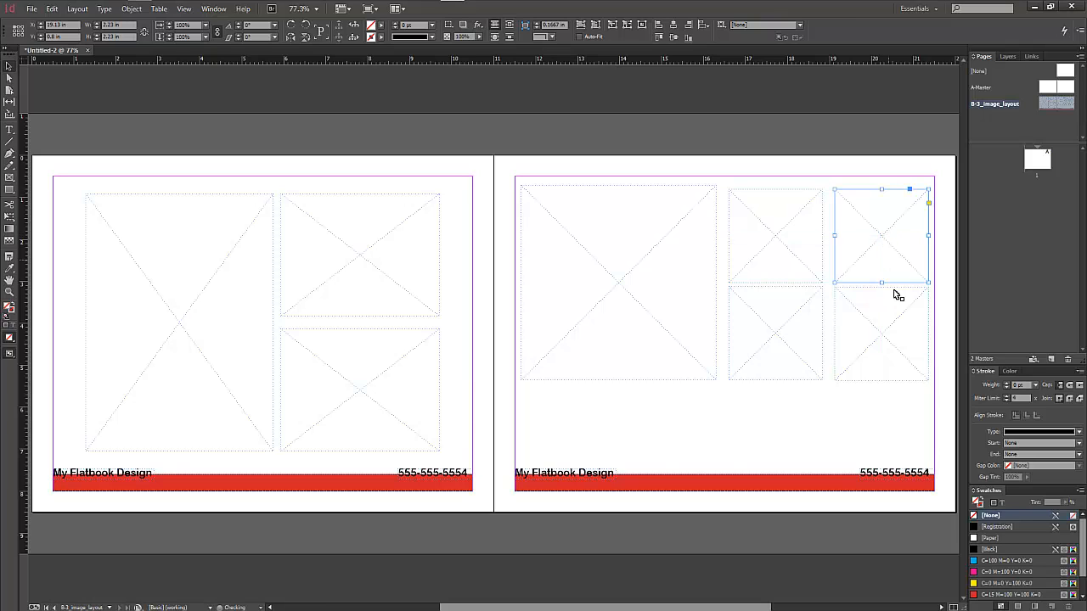
{"action": "left_click", "coordinate": [849, 393]}
Move the right page's five image frames down together to center them between the top margin and the red bar.
{"action": "left_click_drag", "start_coordinate": [941, 416], "coordinate": [509, 160]}
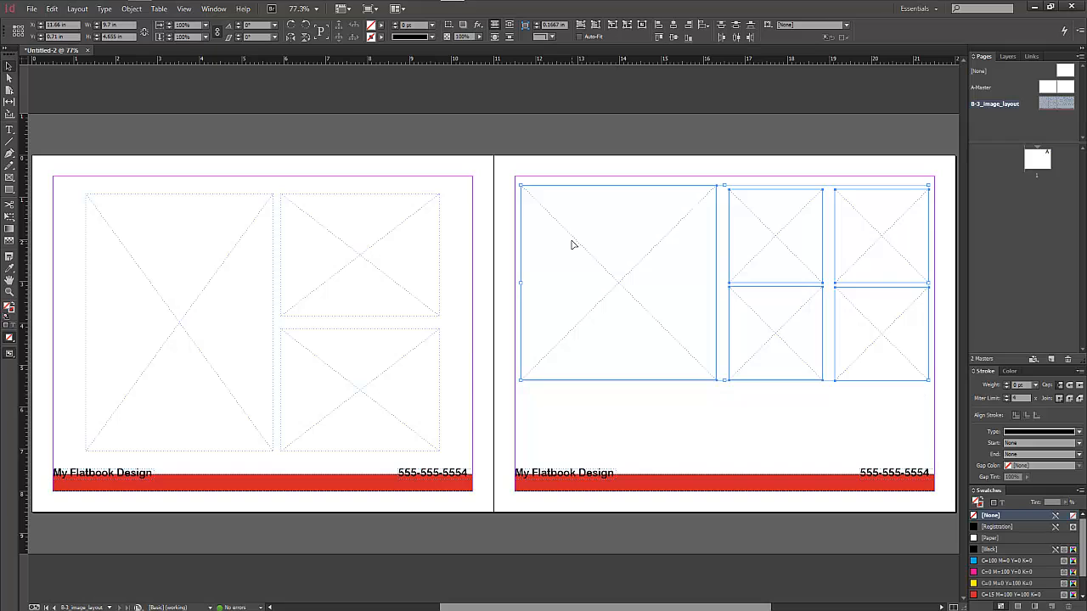
{"action": "key", "text": "shift+Down"}
{"action": "key", "text": "shift+Down"}
{"action": "key", "text": "shift+Down"}
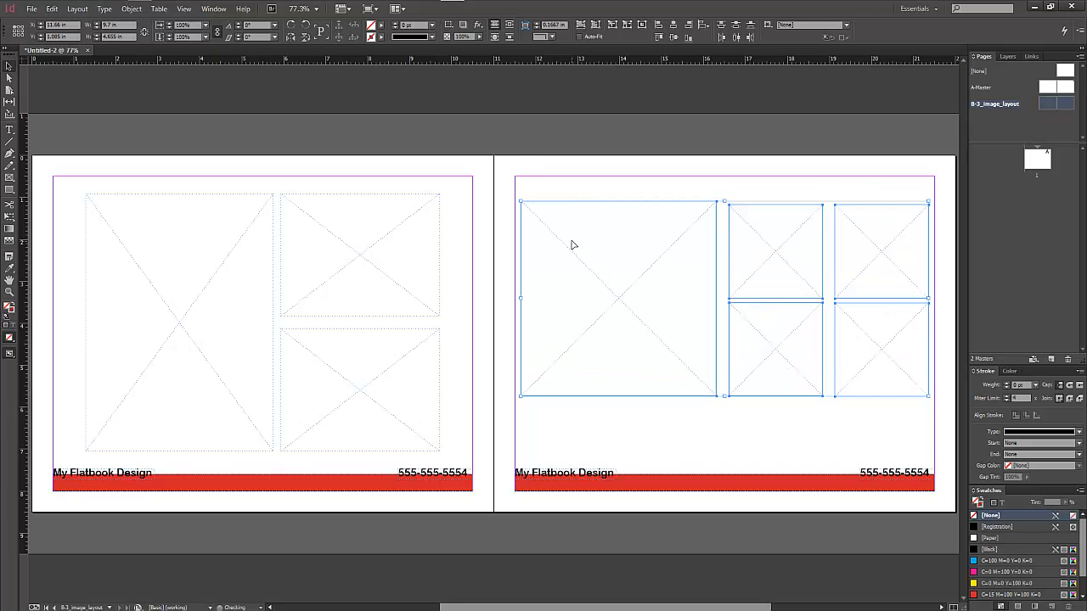
{"action": "key", "text": "shift+Down"}
{"action": "key", "text": "shift+Down"}
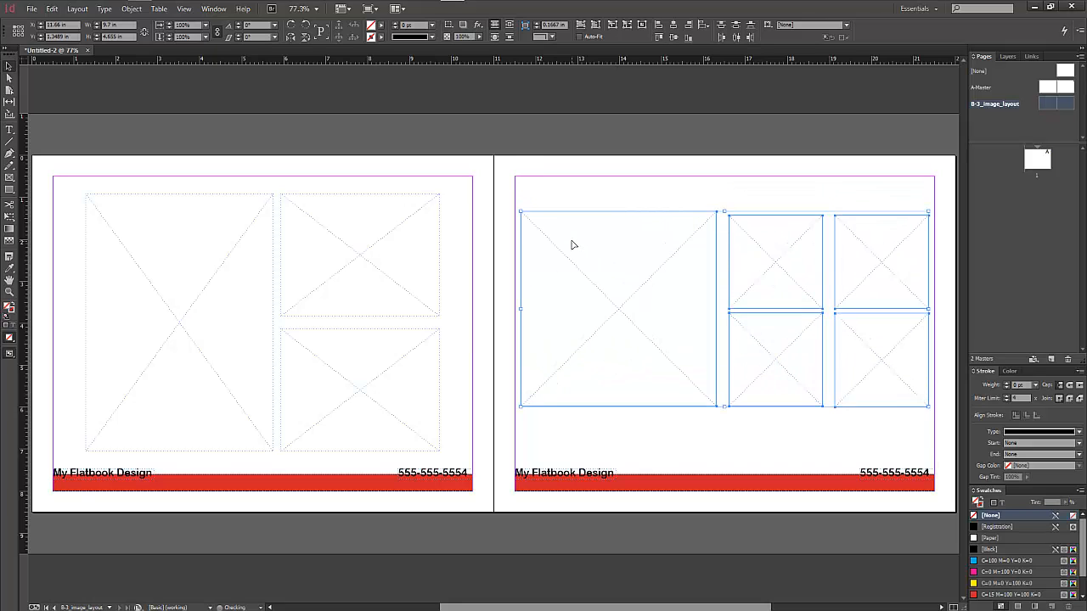
{"action": "key", "text": "Down"}
{"action": "key", "text": "Down"}
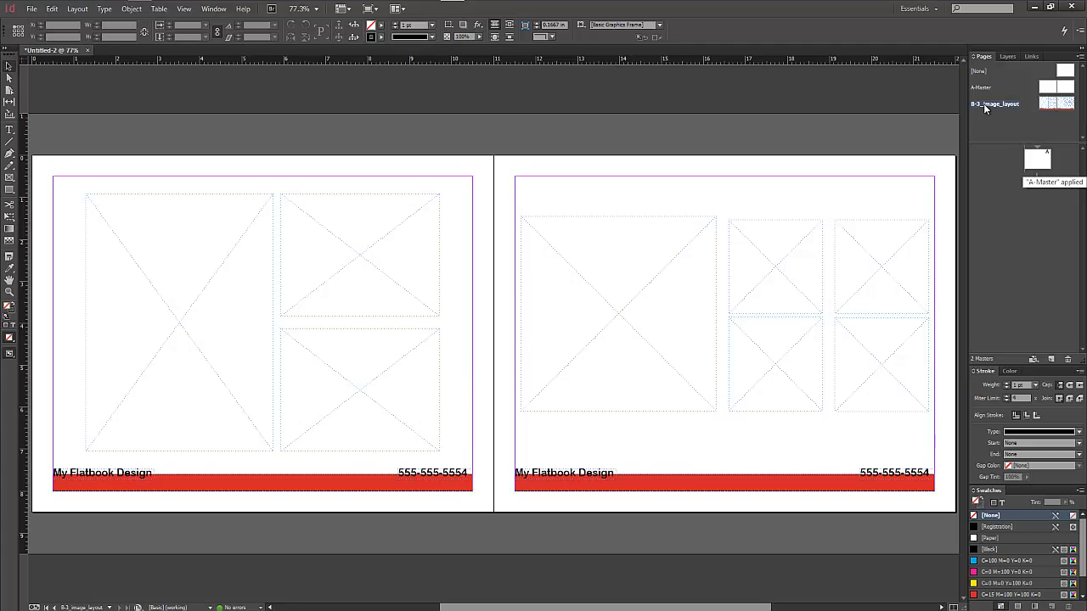
Open page 1 of the document.
{"action": "double_click", "coordinate": [1037, 159]}
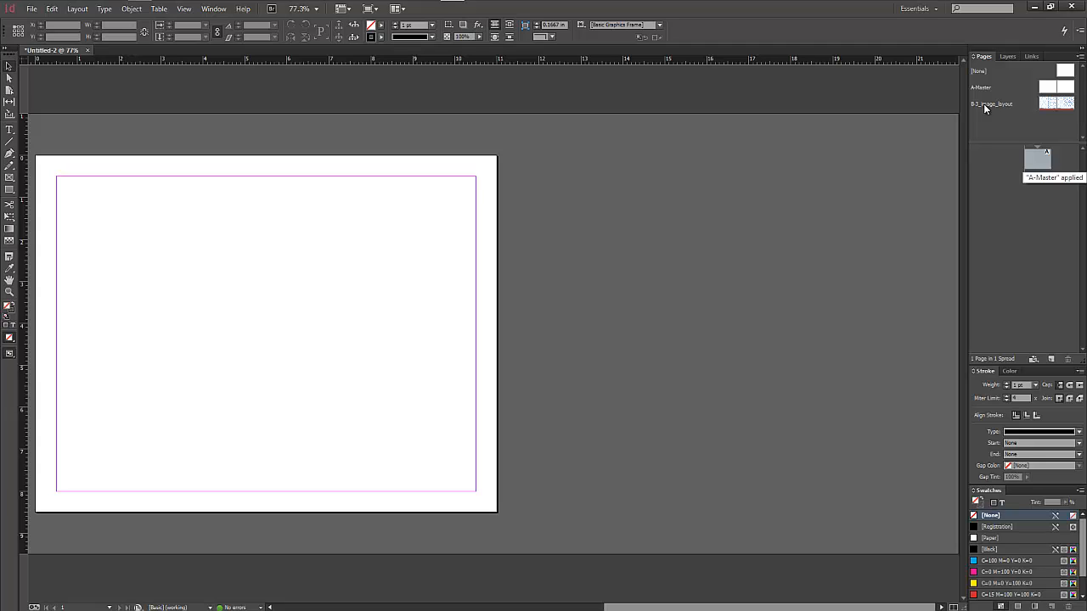
{"action": "right_click", "coordinate": [1037, 158]}
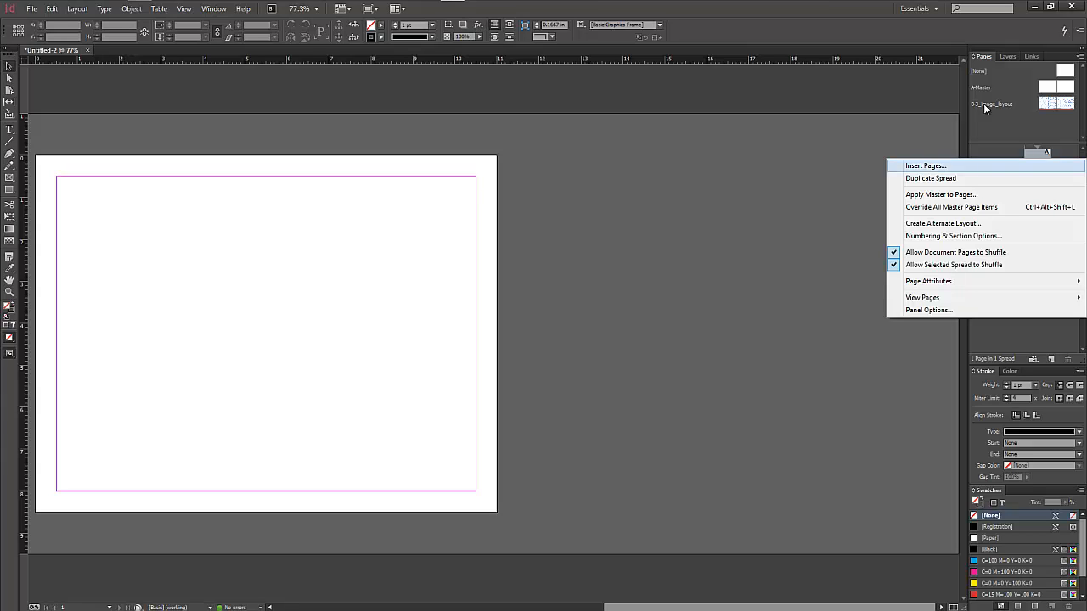
{"action": "key", "text": "Down"}
{"action": "key", "text": "Down"}
{"action": "key", "text": "Up"}
{"action": "key", "text": "Up"}
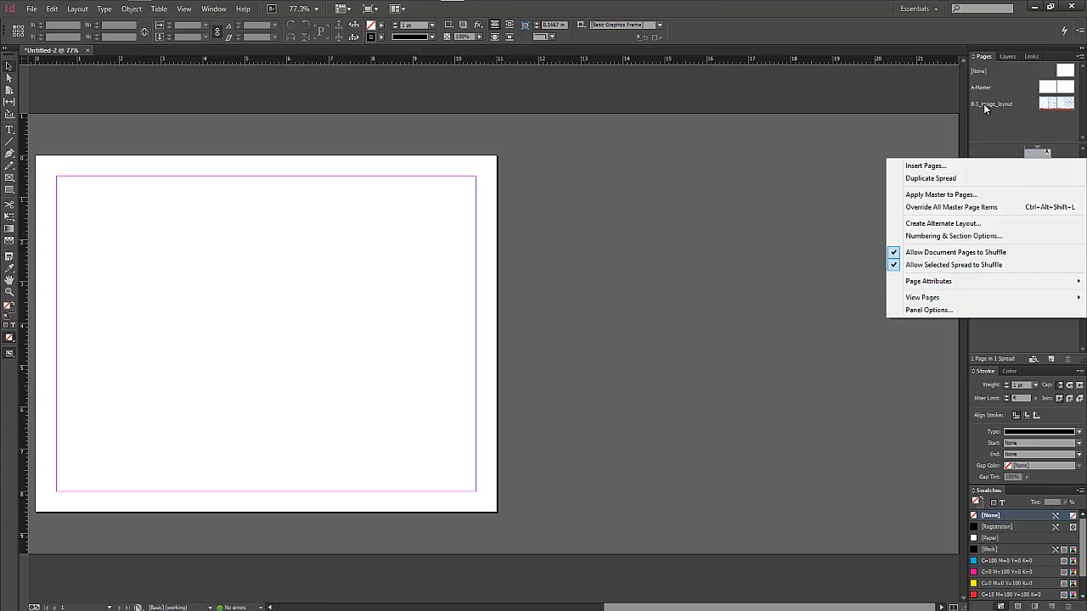
{"action": "key", "text": "Escape"}
Apply the B-3_image_layout master to page 1.
{"action": "left_click_drag", "start_coordinate": [985, 107], "coordinate": [983, 103]}
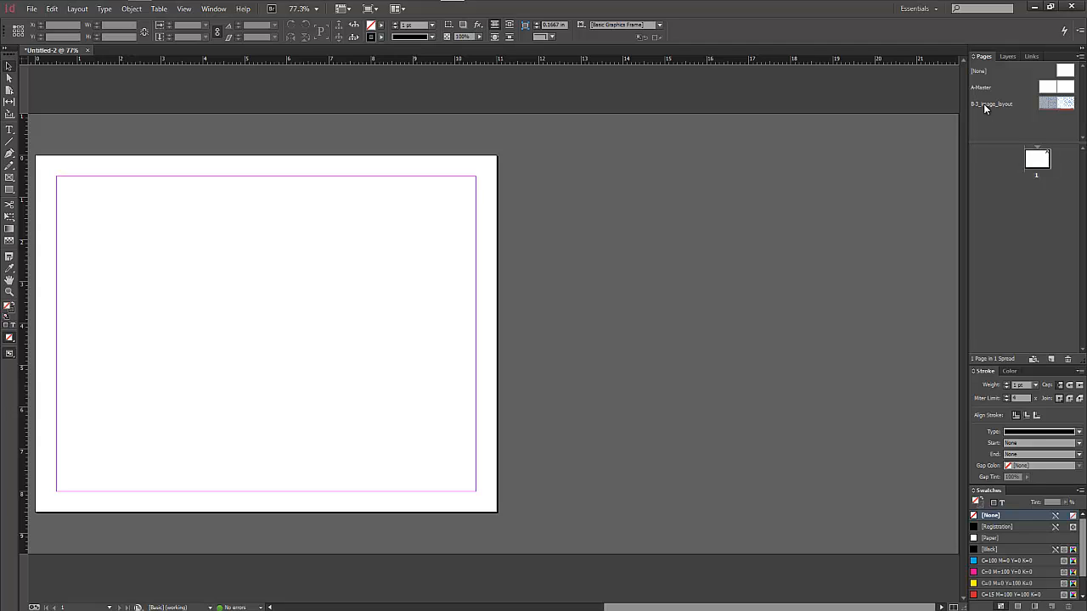
{"action": "left_click", "coordinate": [984, 105], "text": "alt"}
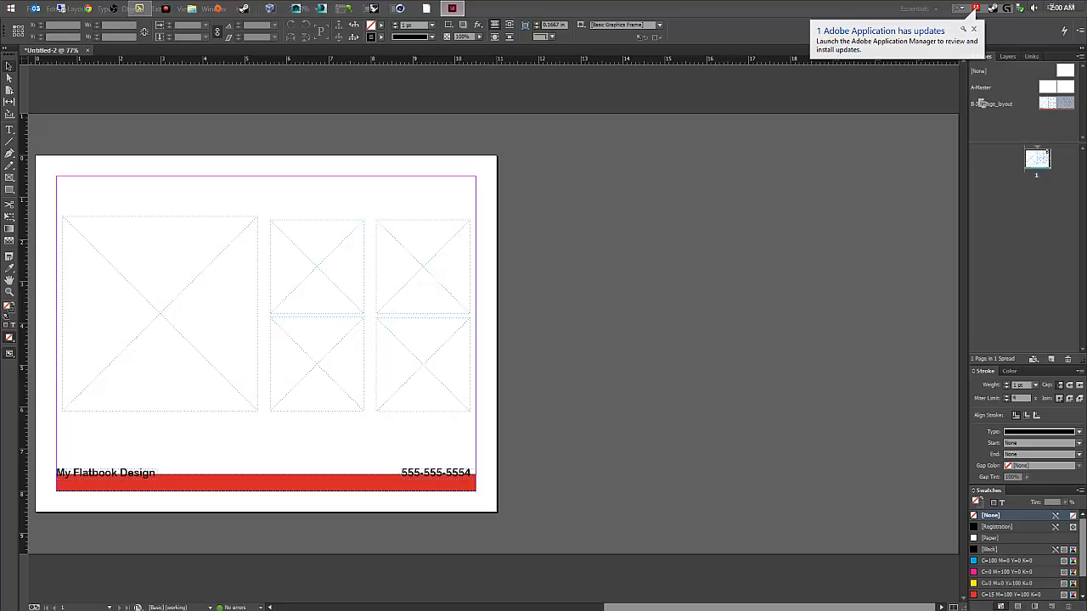
{"action": "left_click", "coordinate": [985, 105], "text": "alt"}
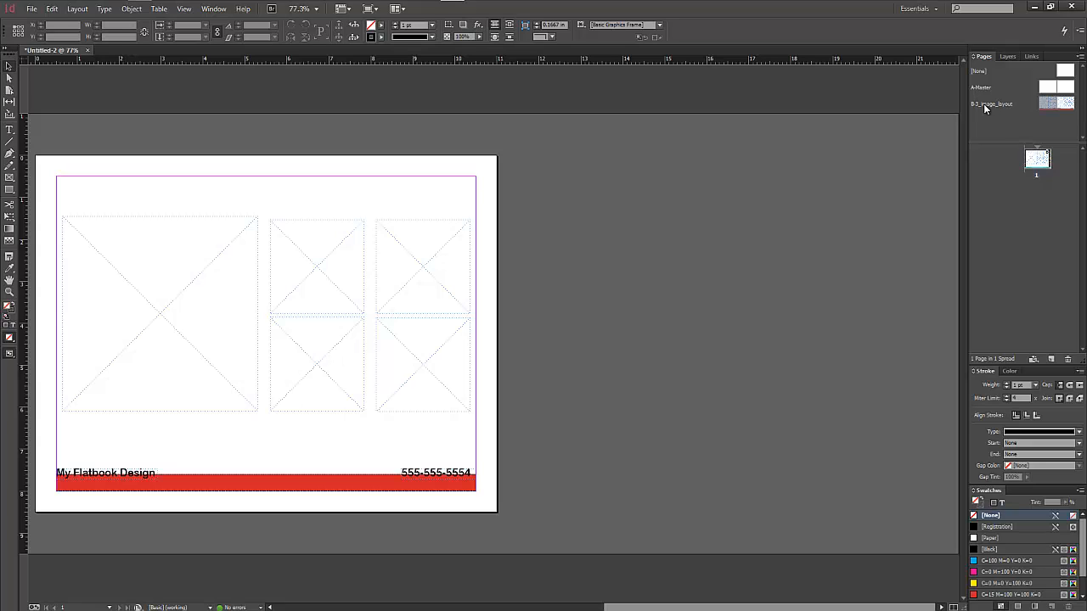
Add a second page after page 1 with the same master and return to page 1.
{"action": "key", "text": "ctrl+0"}
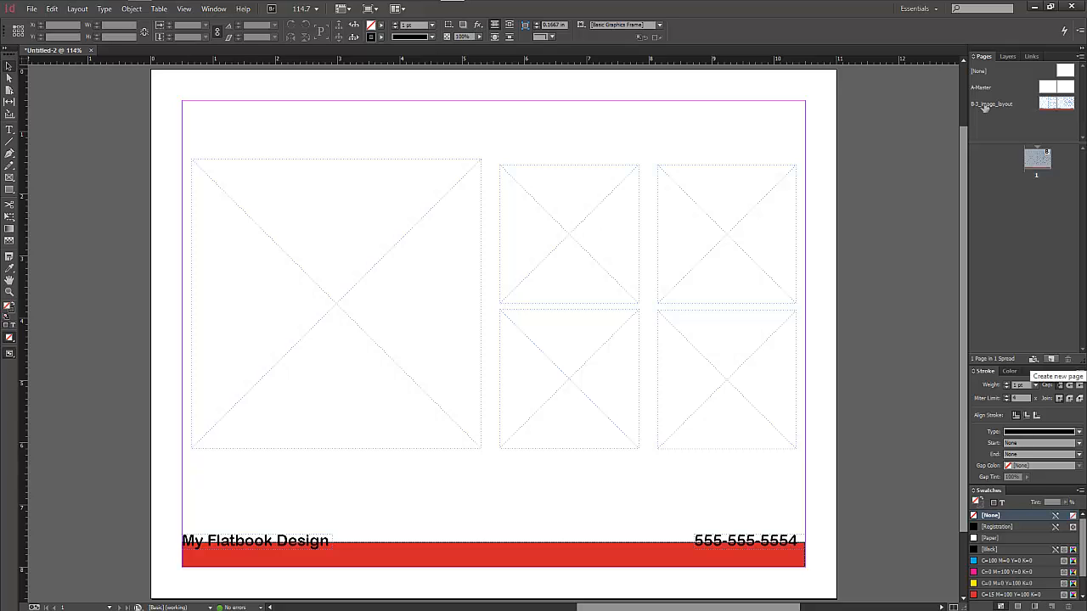
{"action": "left_click", "coordinate": [1051, 359]}
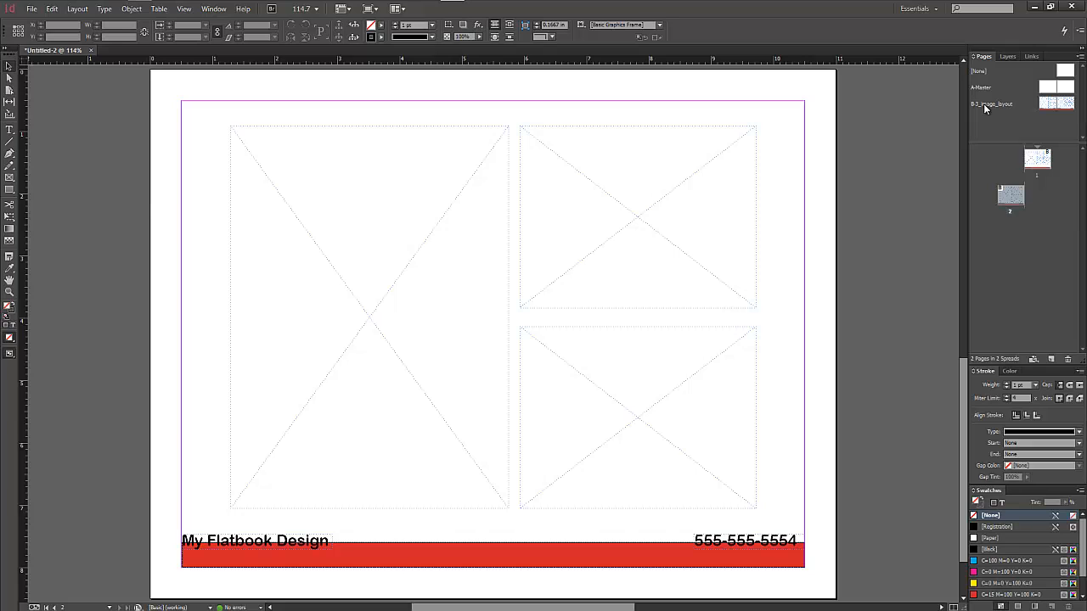
{"action": "double_click", "coordinate": [1037, 159]}
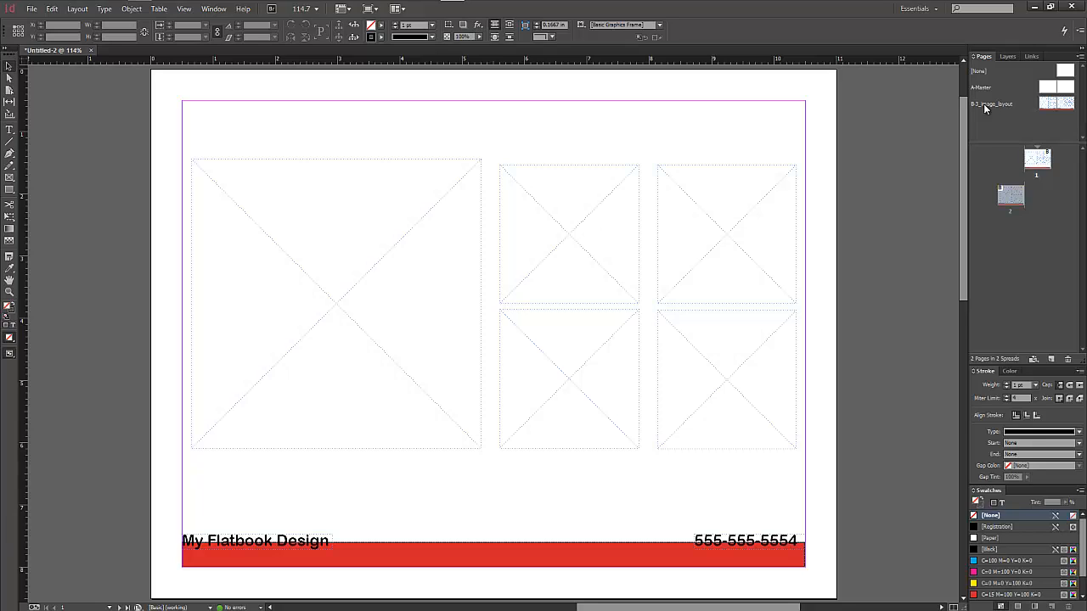
Compare the image layouts of pages 1 and 2, ending on page 2.
{"action": "left_click", "coordinate": [1037, 158]}
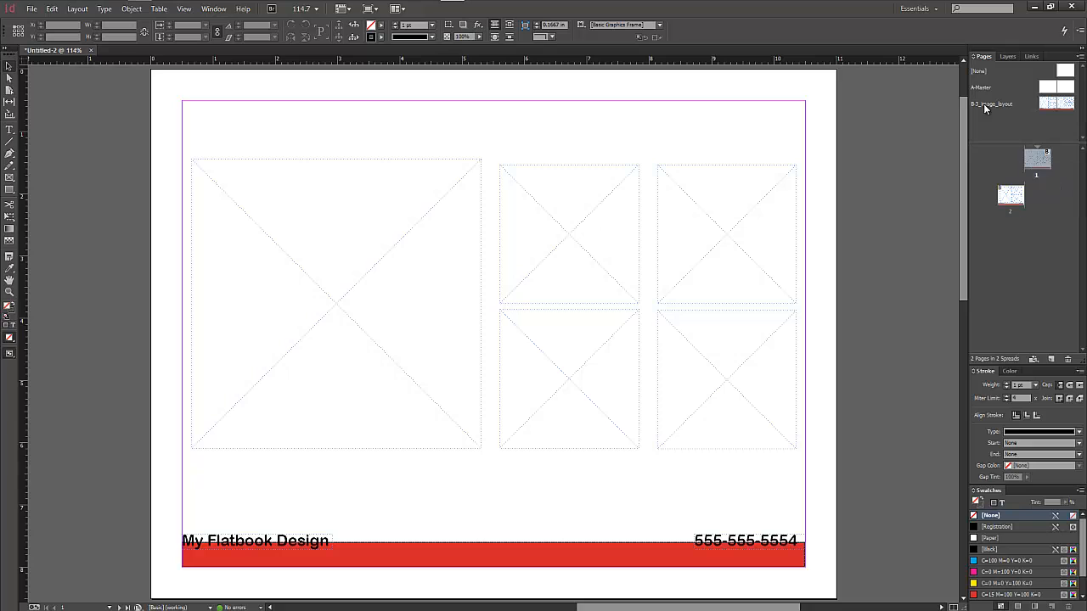
{"action": "double_click", "coordinate": [1011, 195]}
{"action": "double_click", "coordinate": [1037, 159]}
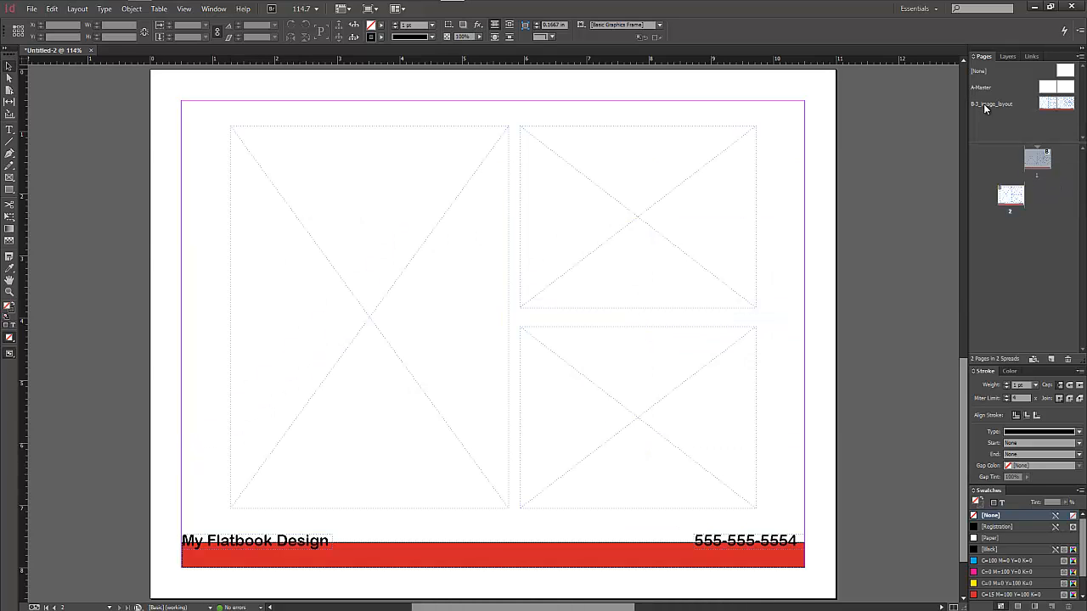
{"action": "double_click", "coordinate": [1011, 195]}
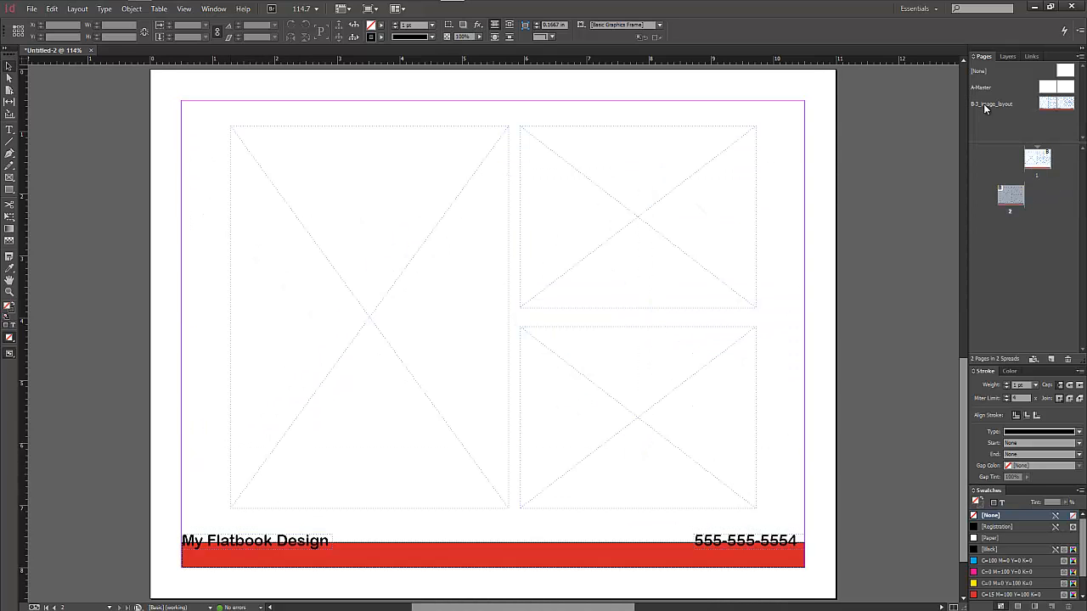
{"action": "key", "text": "shift+Page_Up"}
{"action": "key", "text": "shift+Page_Down"}
Override the three master image frames on page 2 to make them editable, and select the upper-right frame.
{"action": "key", "text": "ctrl+z"}
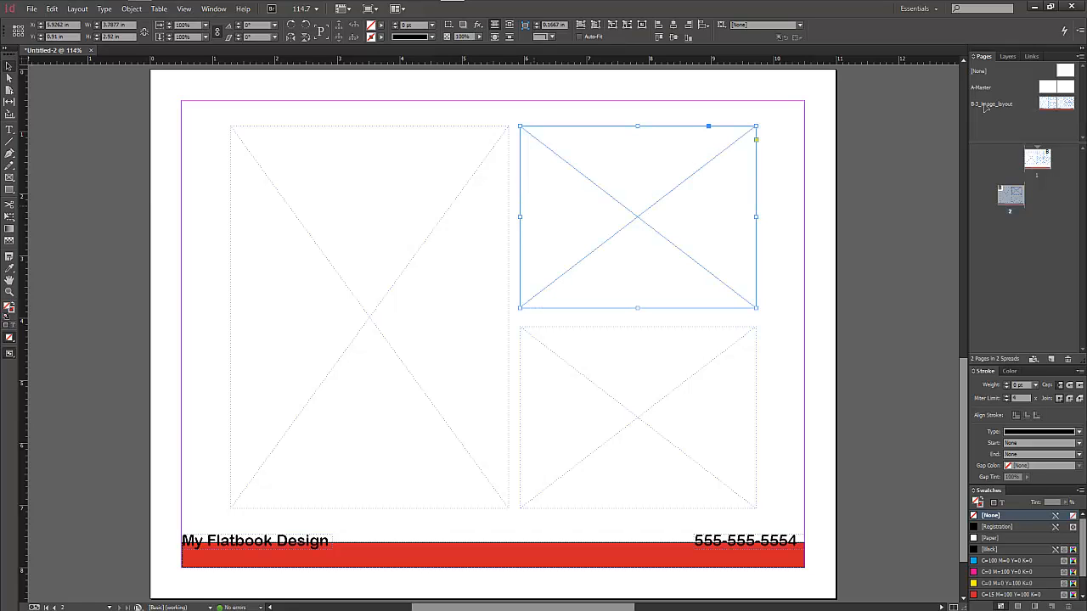
{"action": "key", "text": "ctrl+z"}
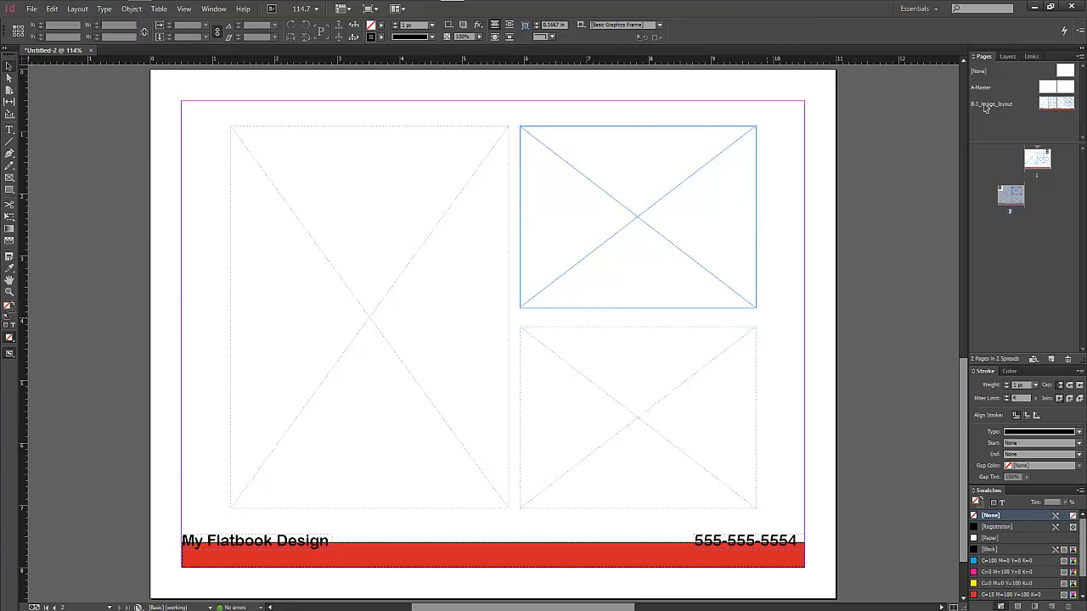
{"action": "key", "text": "ctrl+z"}
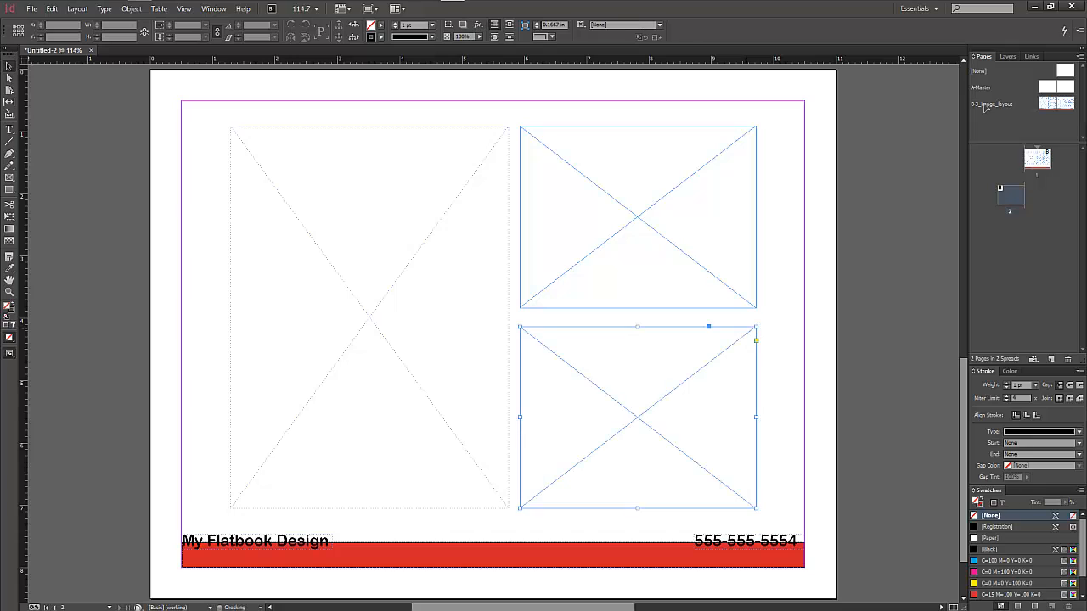
{"action": "key", "text": "ctrl+z"}
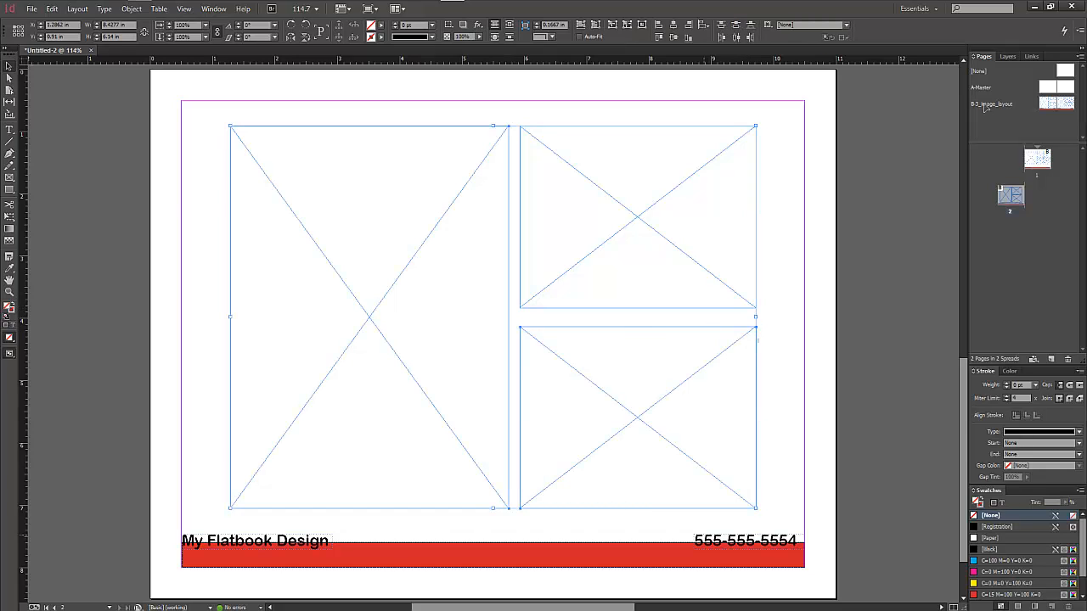
{"action": "key", "text": "ctrl+z"}
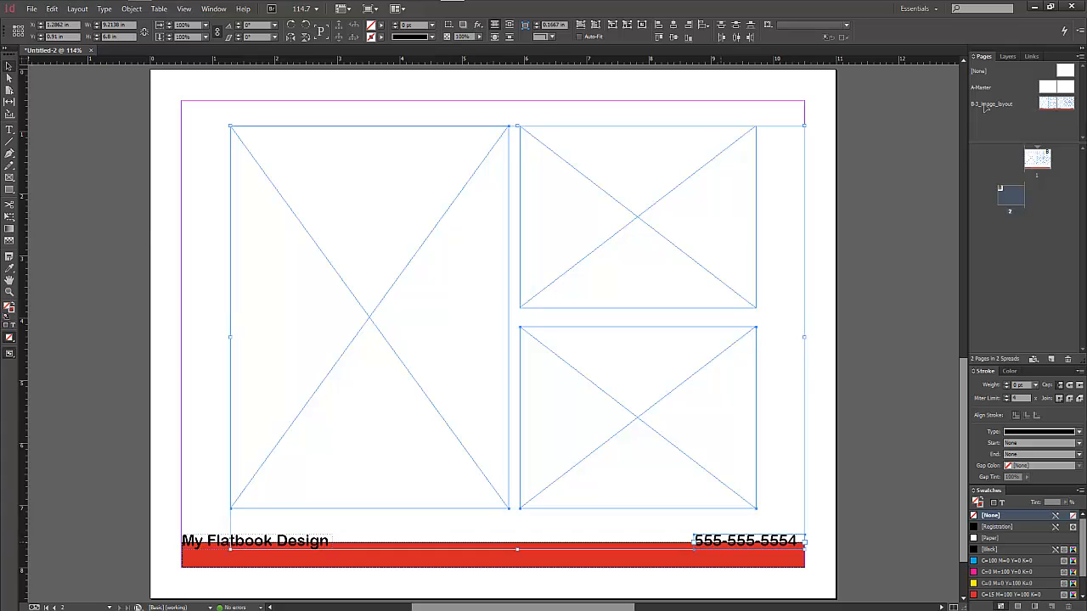
{"action": "key", "text": "ctrl+z"}
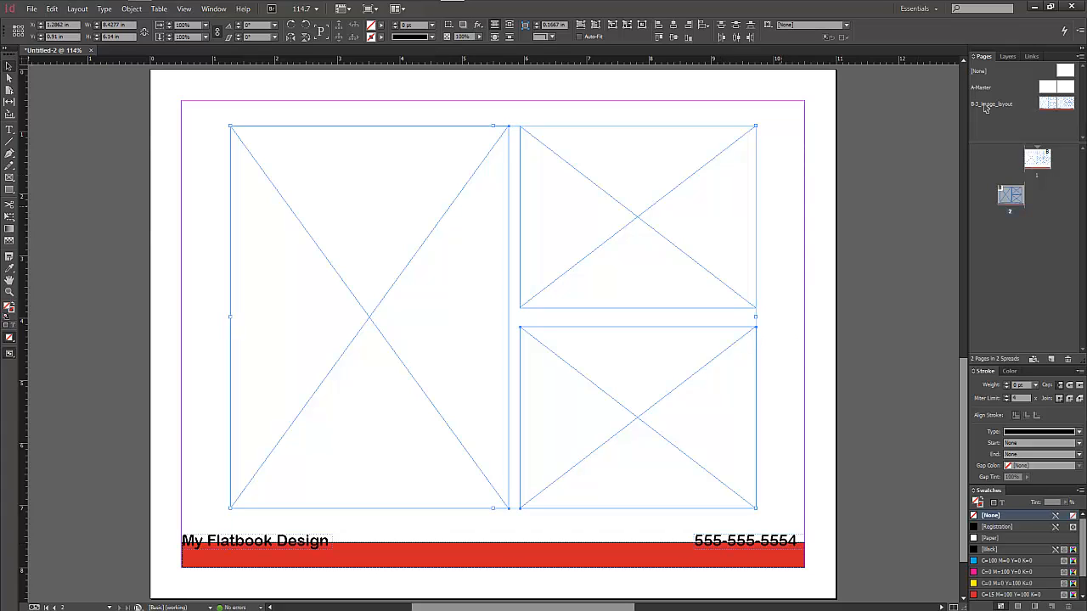
{"action": "left_click", "coordinate": [717, 270]}
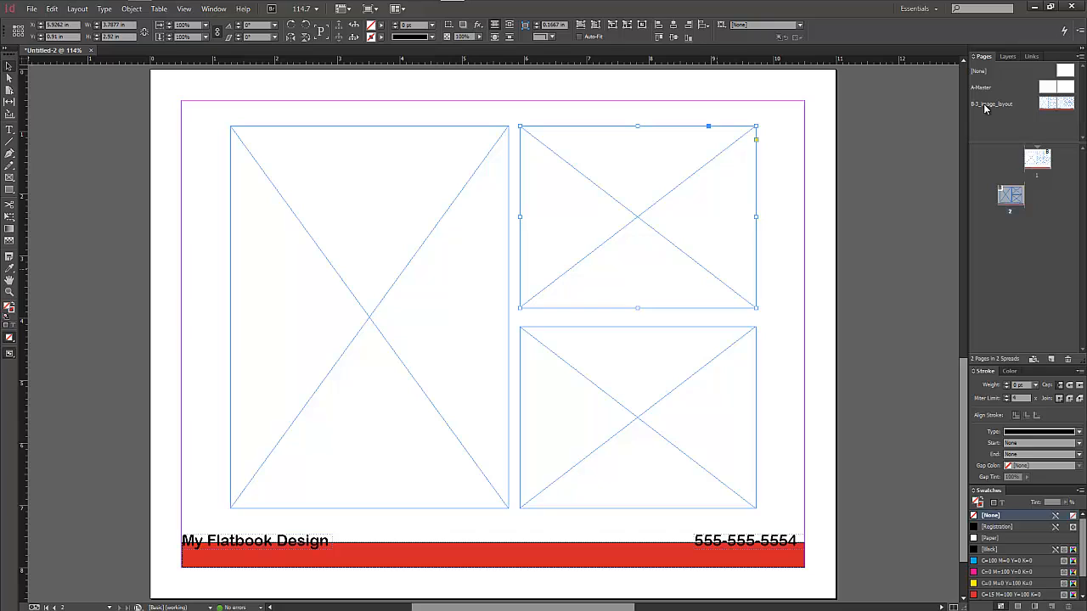
{"action": "right_click", "coordinate": [717, 270]}
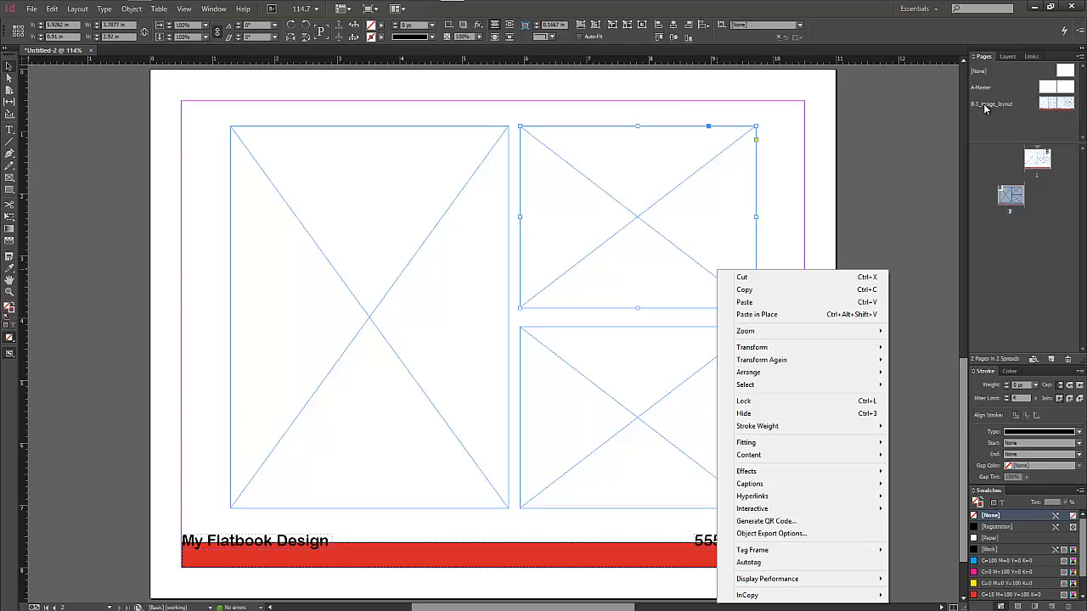
{"action": "key", "text": "Escape"}
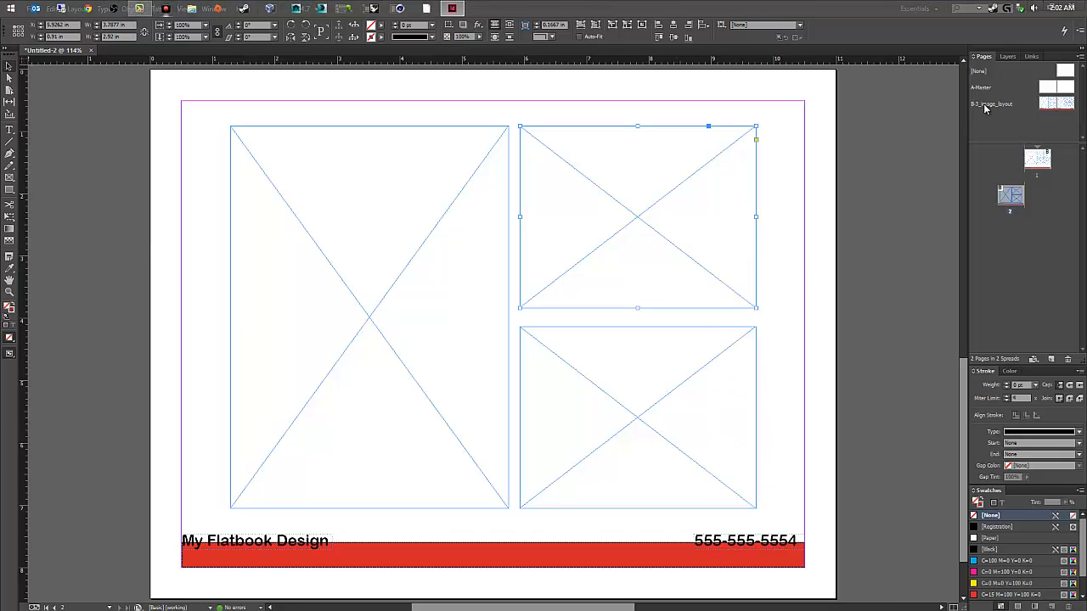
{"action": "left_click", "coordinate": [88, 9]}
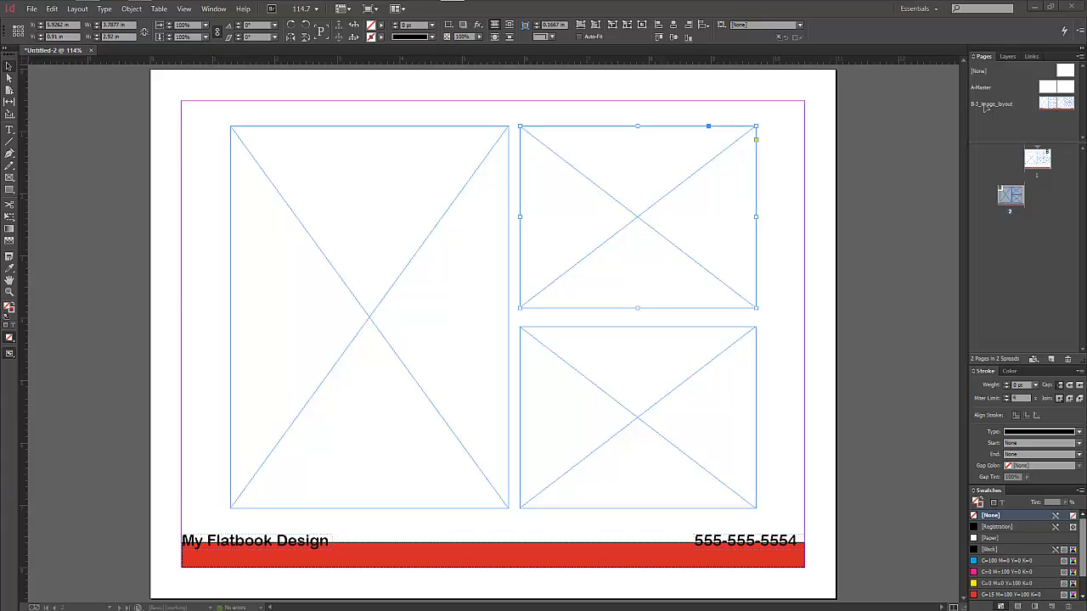
{"action": "key", "text": "ctrl+r"}
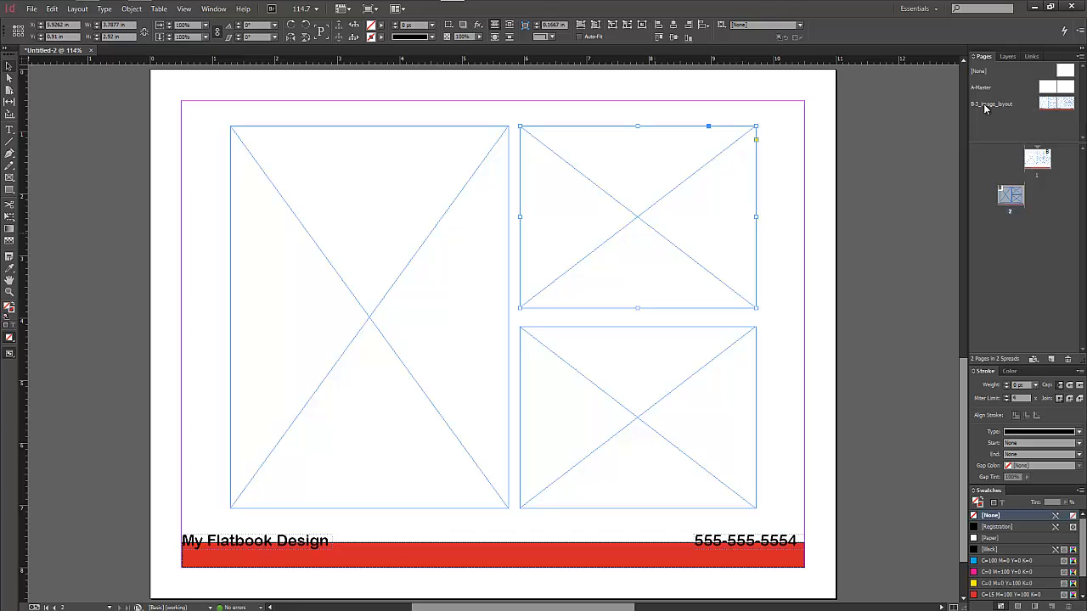
{"action": "key", "text": "shift+F10"}
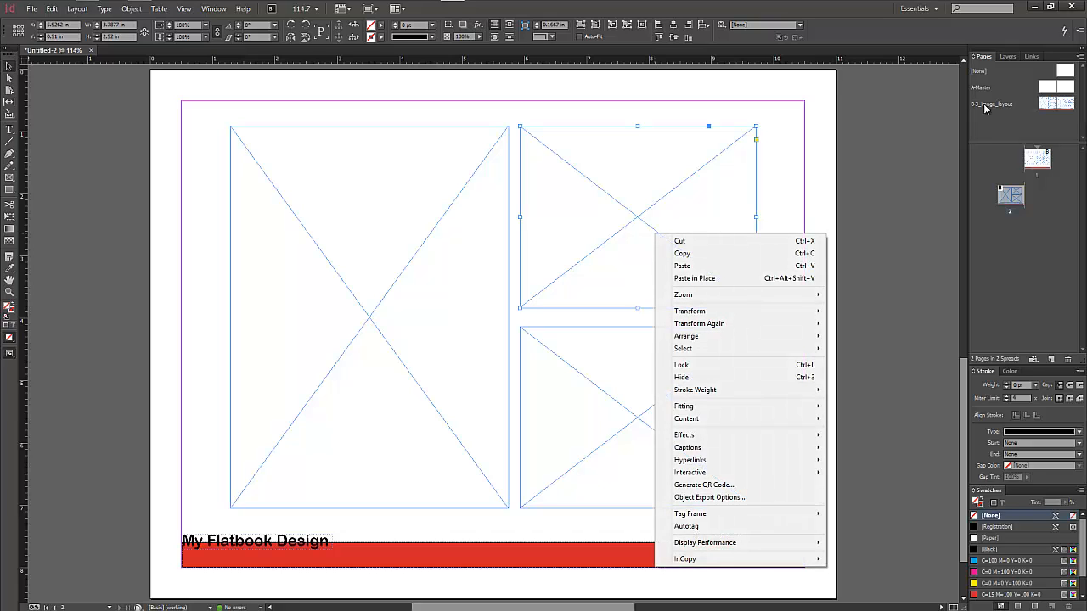
{"action": "key", "text": "Down"}
{"action": "key", "text": "Down"}
{"action": "key", "text": "Down"}
{"action": "key", "text": "Down"}
{"action": "key", "text": "Down"}
{"action": "key", "text": "Down"}
{"action": "key", "text": "Down"}
{"action": "key", "text": "Down"}
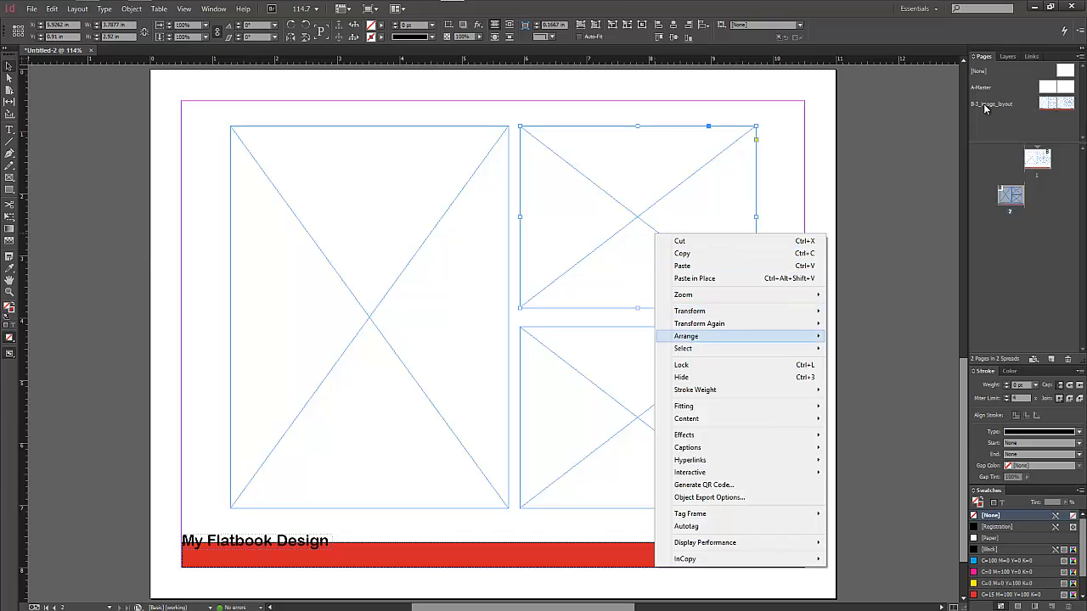
{"action": "key", "text": "Down"}
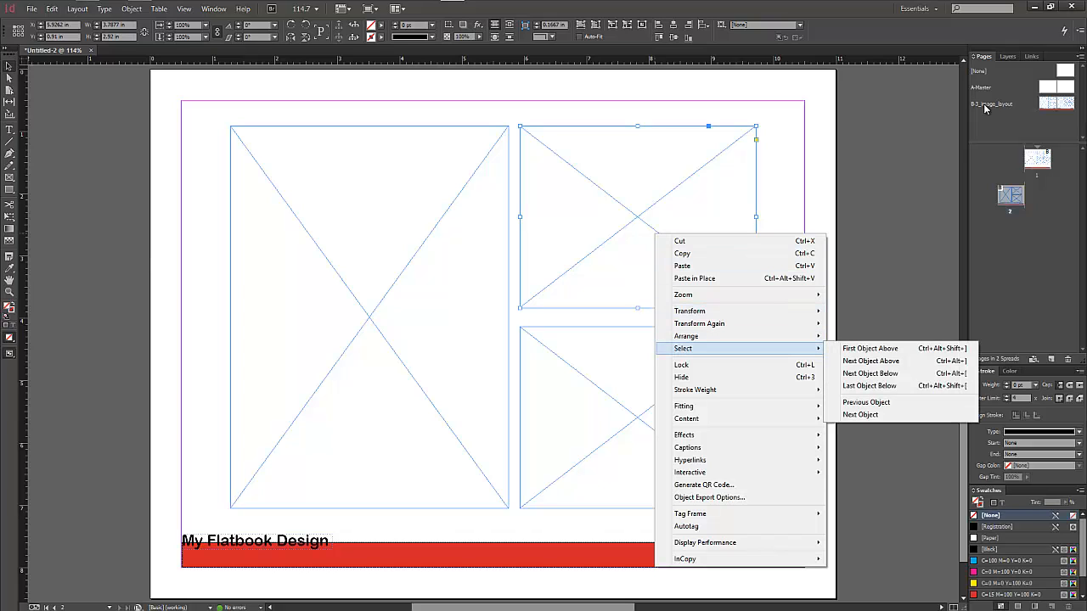
{"action": "key", "text": "Up"}
{"action": "key", "text": "Up"}
{"action": "key", "text": "Up"}
{"action": "key", "text": "Escape"}
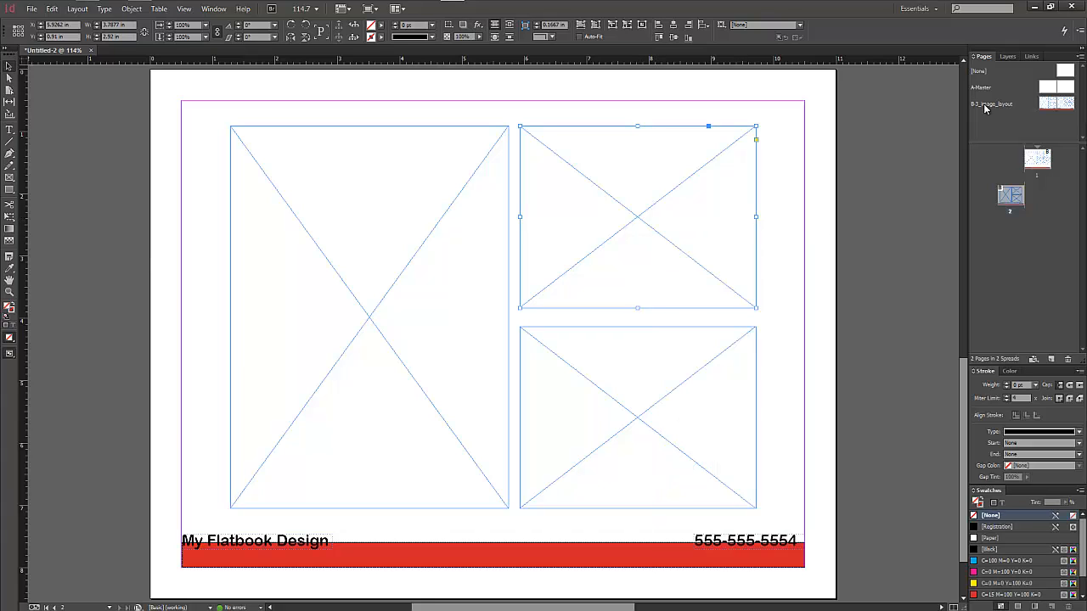
{"action": "left_click", "coordinate": [1032, 56]}
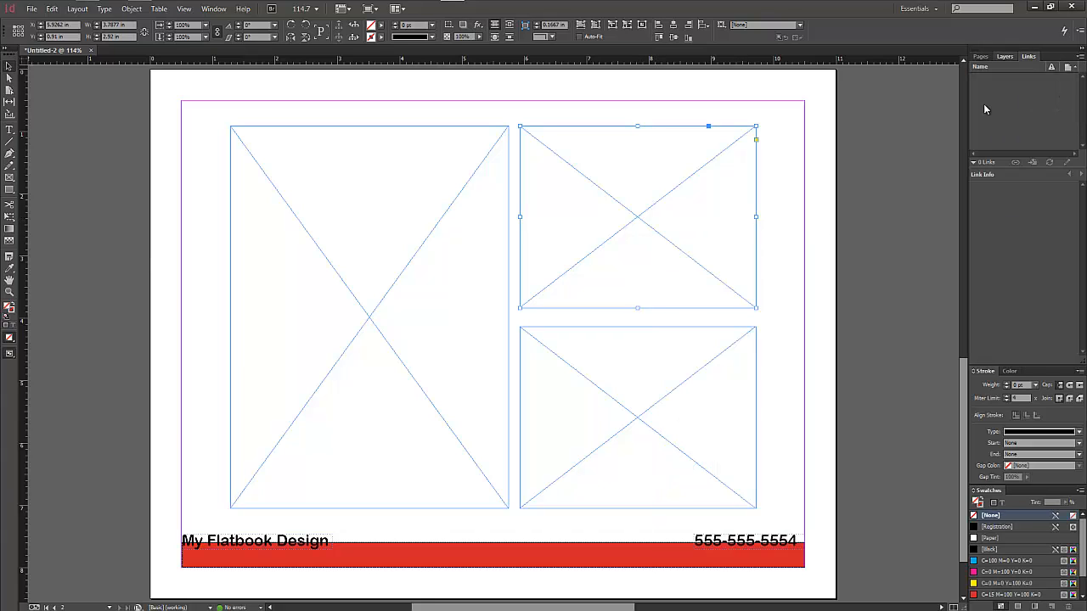
{"action": "key", "text": "F7"}
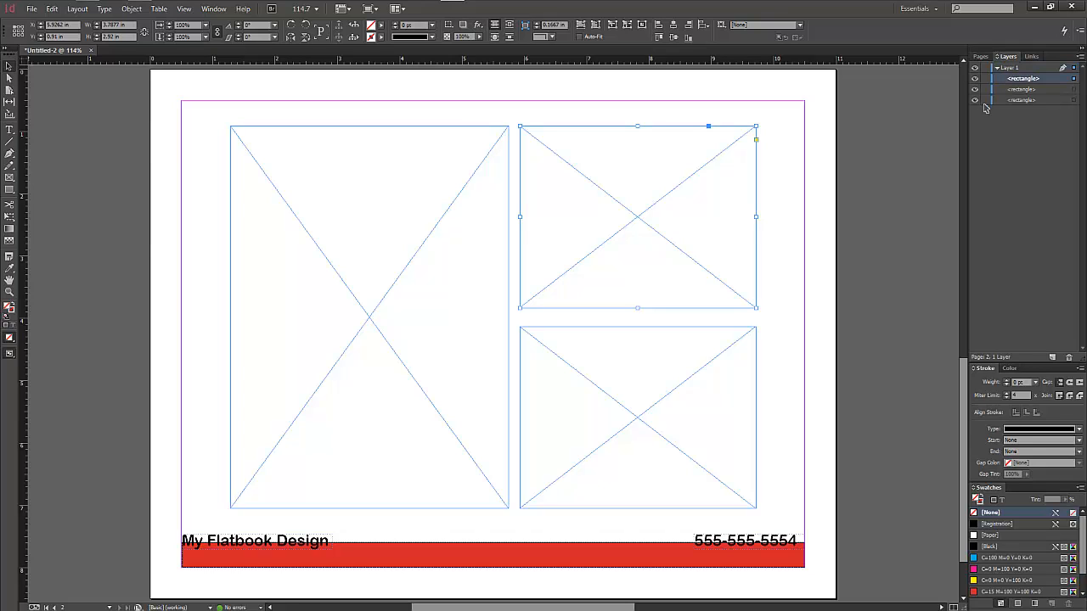
{"action": "key", "text": "shift+F10"}
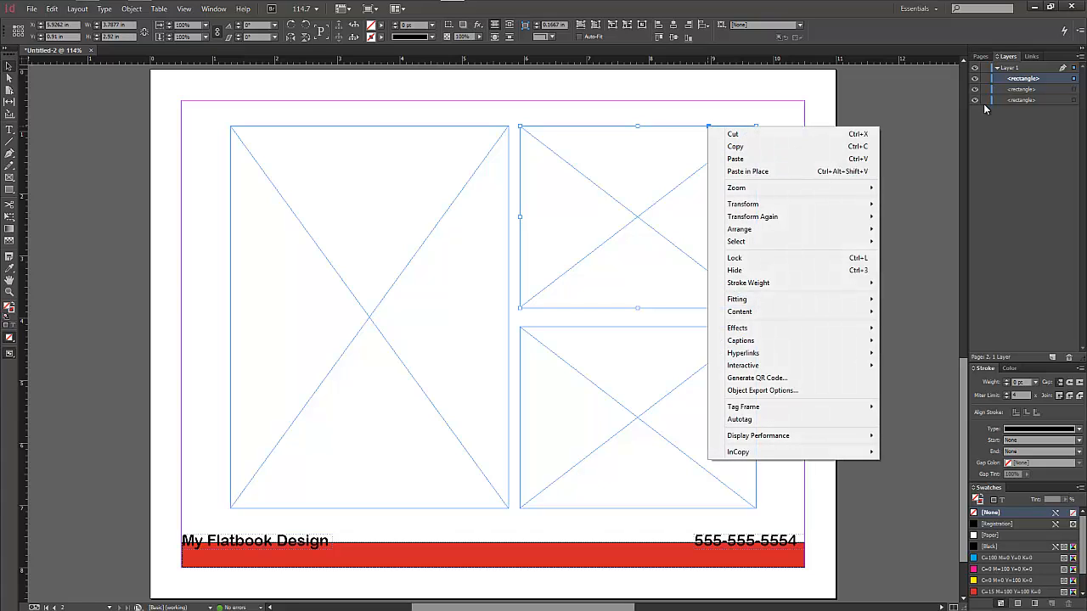
{"action": "key", "text": "Down"}
{"action": "key", "text": "Down"}
{"action": "key", "text": "Down"}
{"action": "key", "text": "Down"}
{"action": "key", "text": "Down"}
{"action": "key", "text": "Down"}
{"action": "key", "text": "Down"}
{"action": "key", "text": "Down"}
{"action": "key", "text": "Down"}
{"action": "key", "text": "Down"}
{"action": "key", "text": "Down"}
{"action": "key", "text": "Down"}
{"action": "key", "text": "Down"}
{"action": "key", "text": "Down"}
{"action": "key", "text": "Right"}
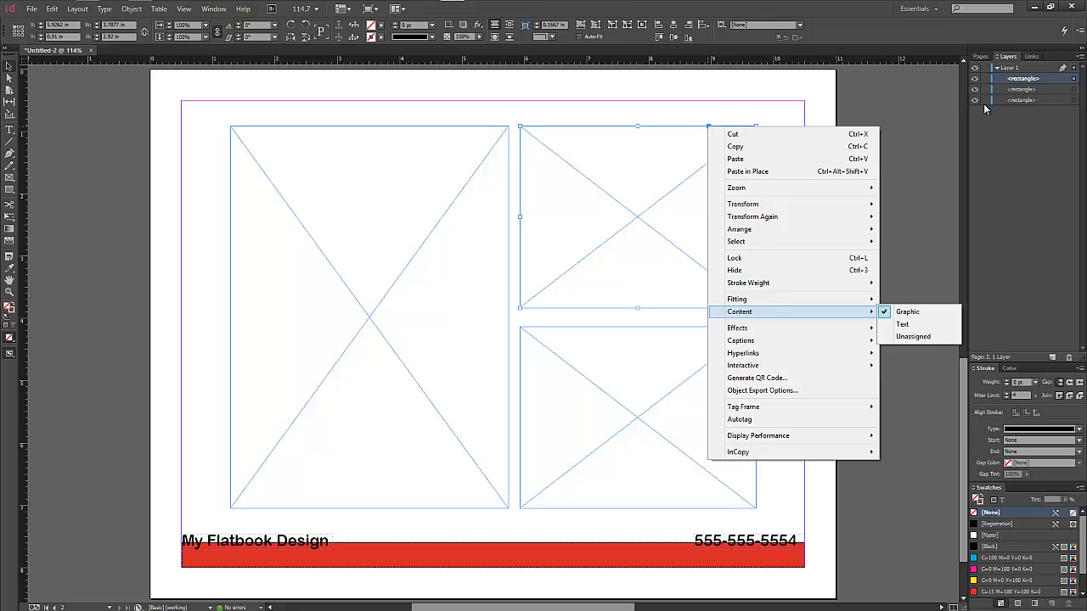
{"action": "key", "text": "Escape"}
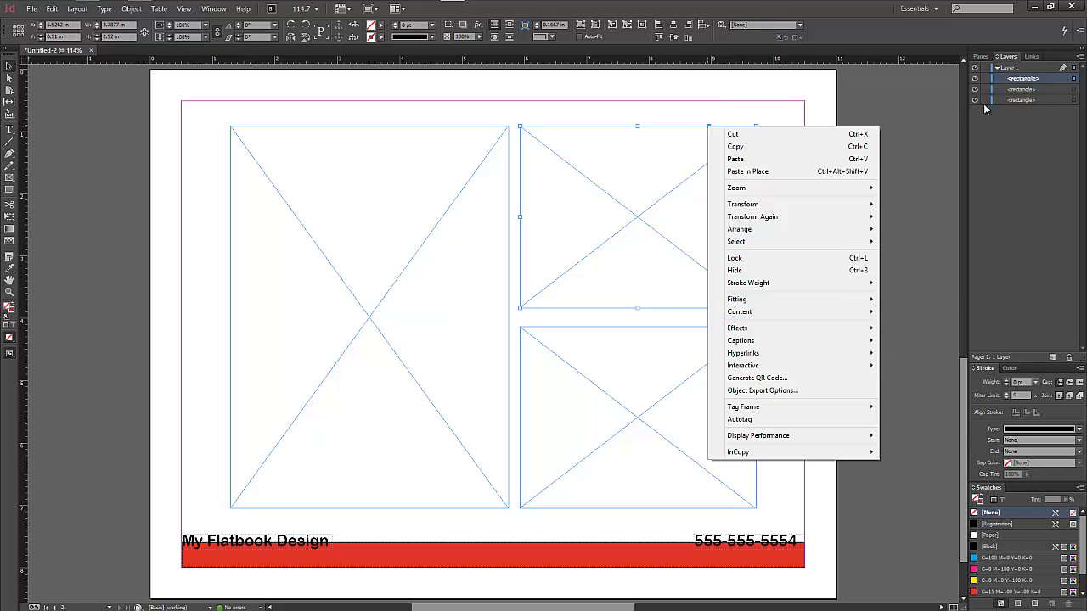
{"action": "key", "text": "Escape"}
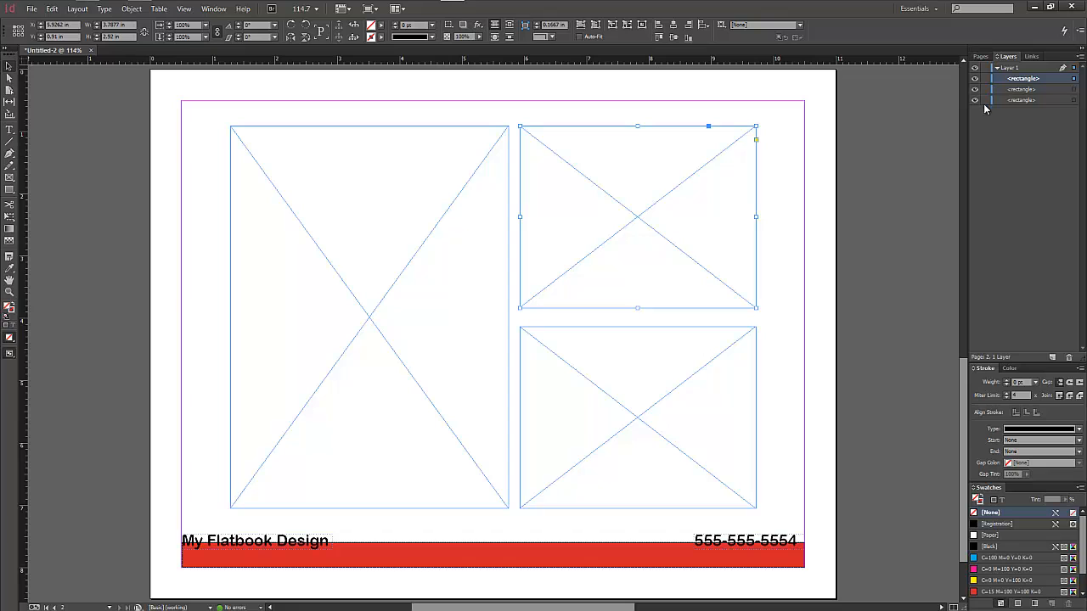
Place the Siberian-Tiger-Running-Through-Snow JPEG from the Desktop into the upper-right image frame.
{"action": "key", "text": "alt+f"}
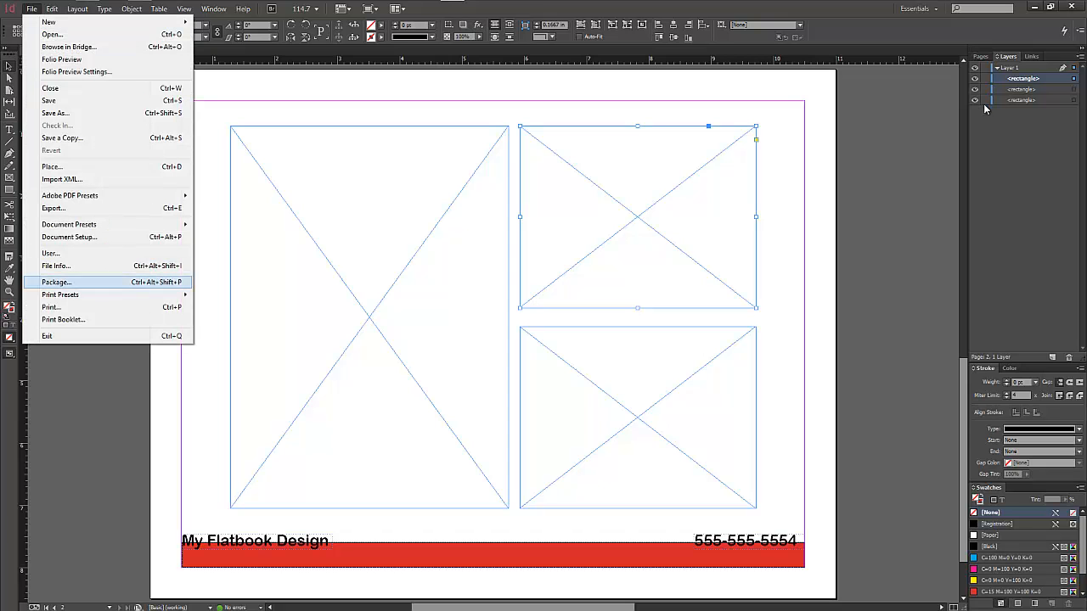
{"action": "key", "text": "ctrl+d"}
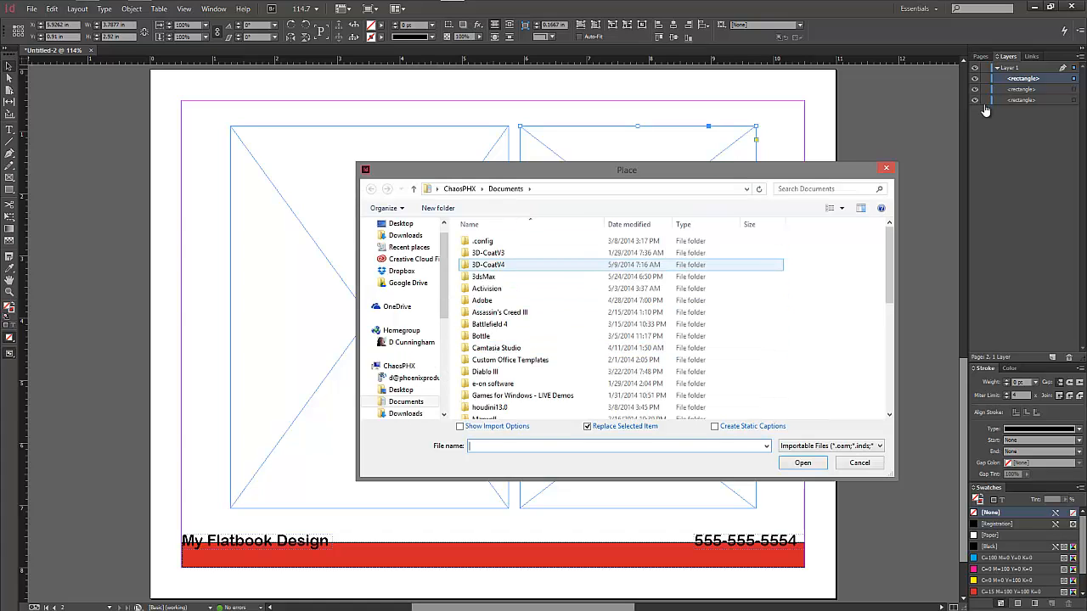
{"action": "left_click", "coordinate": [401, 223]}
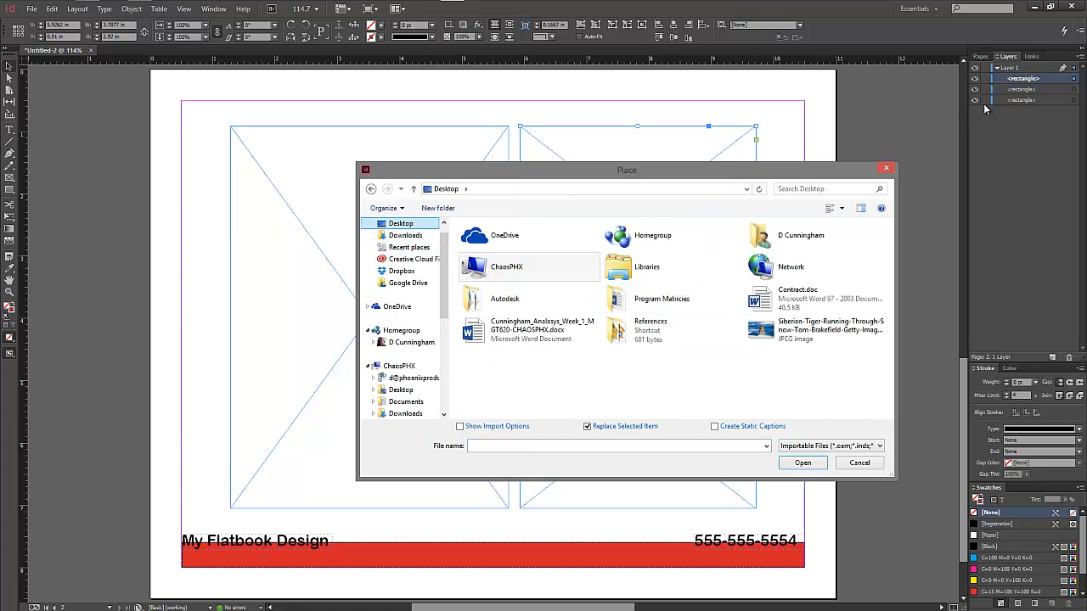
{"action": "double_click", "coordinate": [817, 331]}
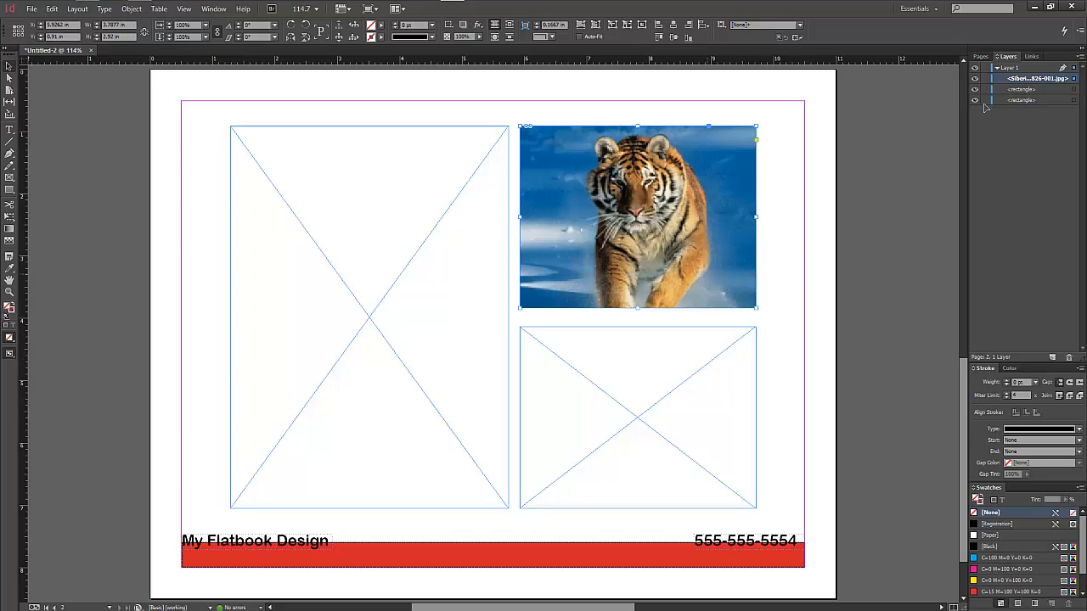
Fit the tiger image to its frame with Fit Content to Frame.
{"action": "right_click", "coordinate": [669, 221]}
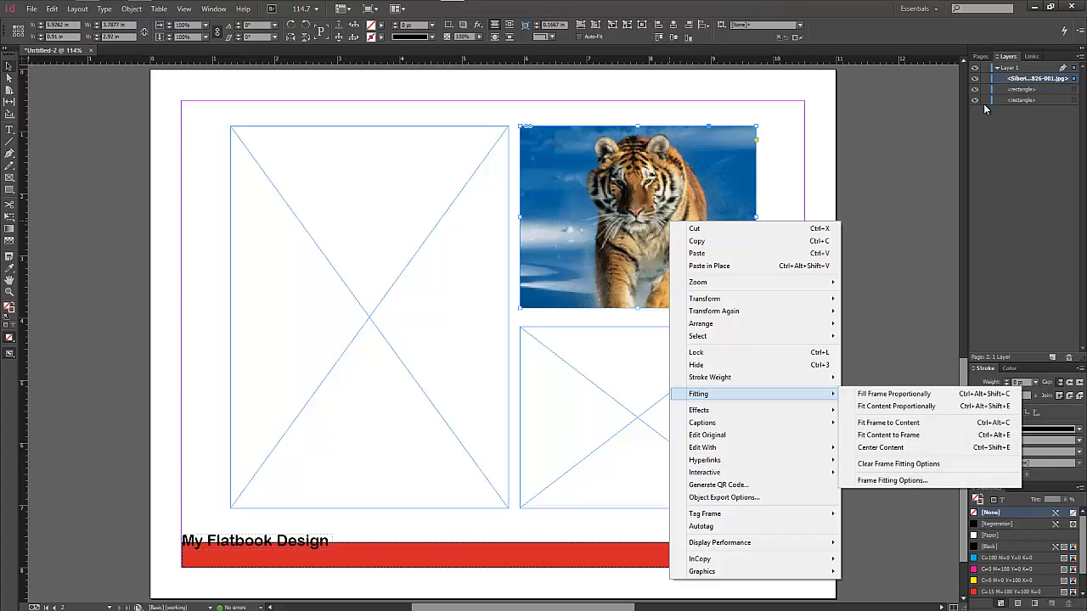
{"action": "key", "text": "Down"}
{"action": "key", "text": "Down"}
{"action": "key", "text": "Down"}
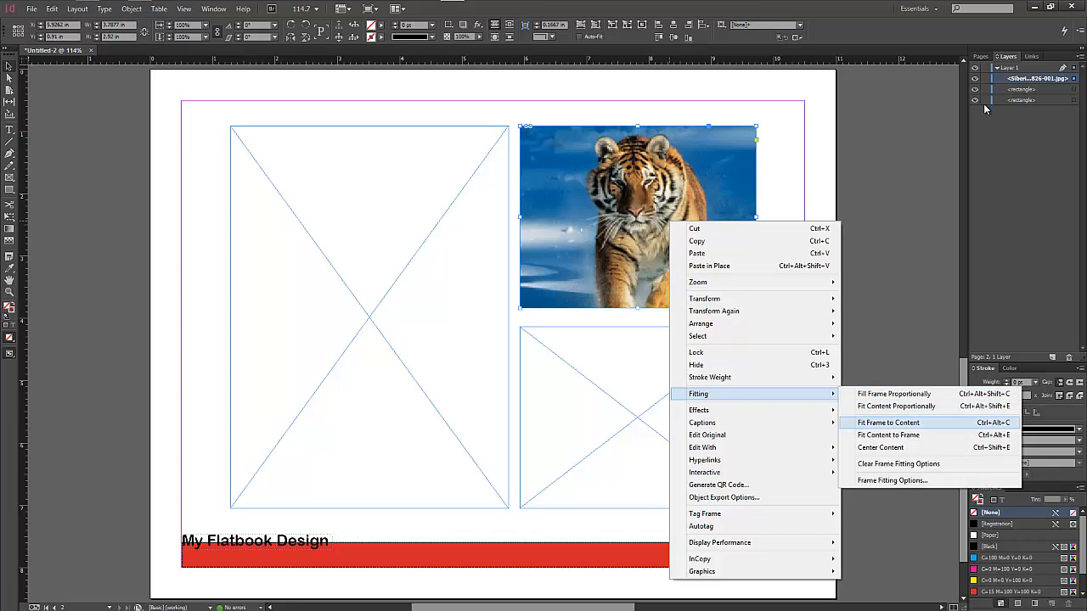
{"action": "key", "text": "Return"}
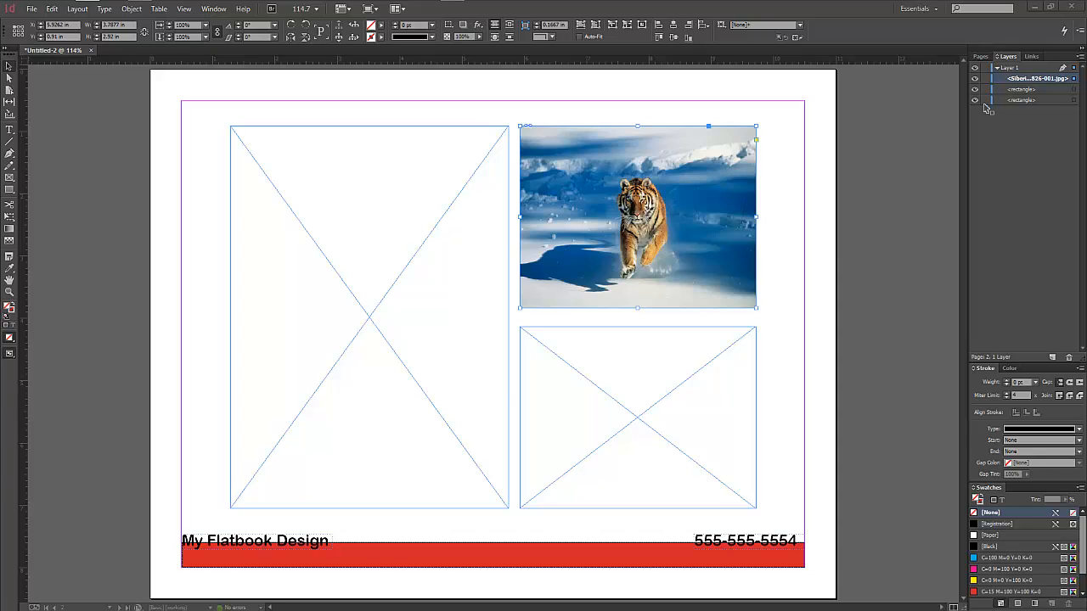
Place nature-images-65.jpg from the Desktop into the large image frame on page 2.
{"action": "left_click", "coordinate": [369, 316]}
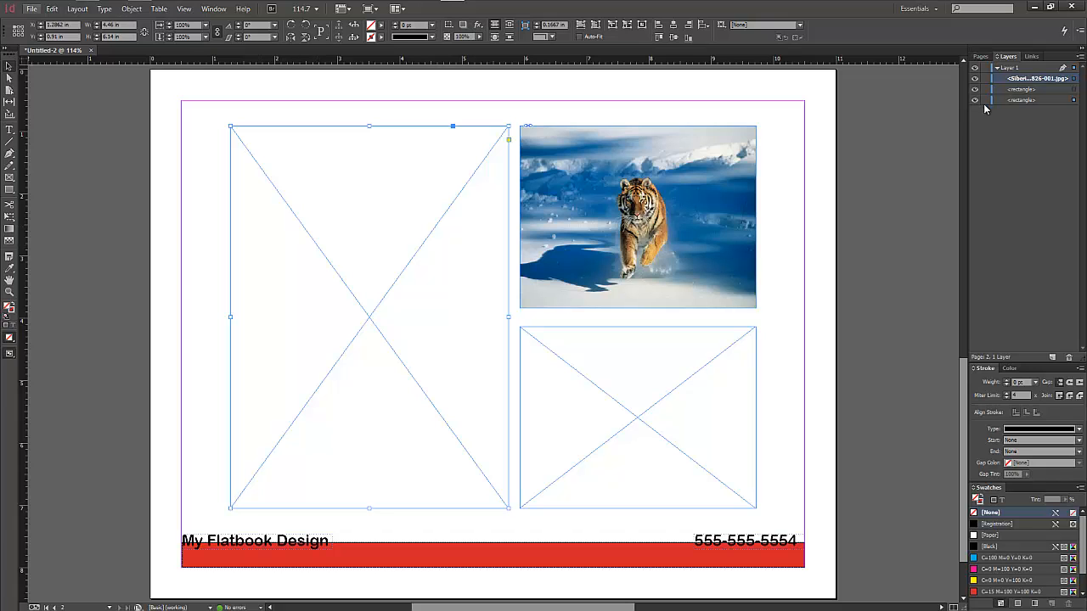
{"action": "left_click", "coordinate": [32, 8]}
{"action": "left_click", "coordinate": [52, 166]}
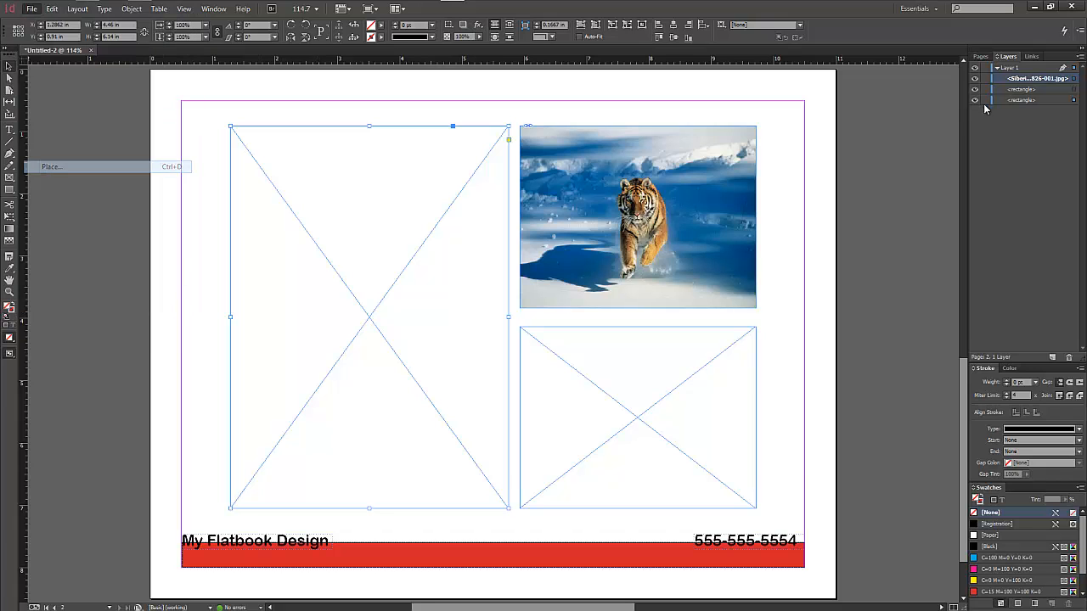
{"action": "left_click", "coordinate": [672, 362]}
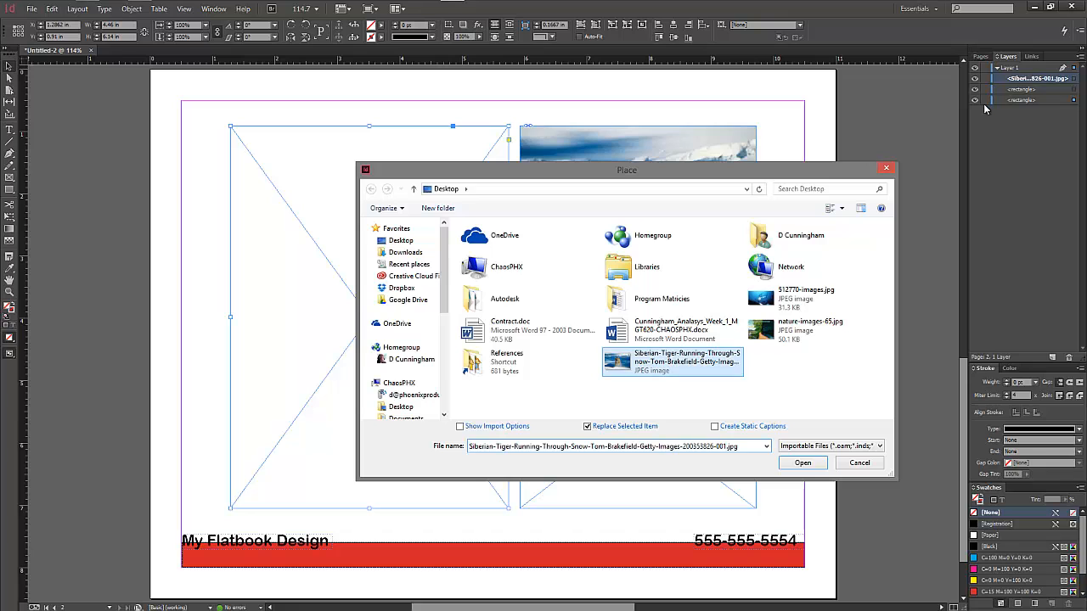
{"action": "left_click", "coordinate": [810, 327]}
{"action": "key", "text": "Return"}
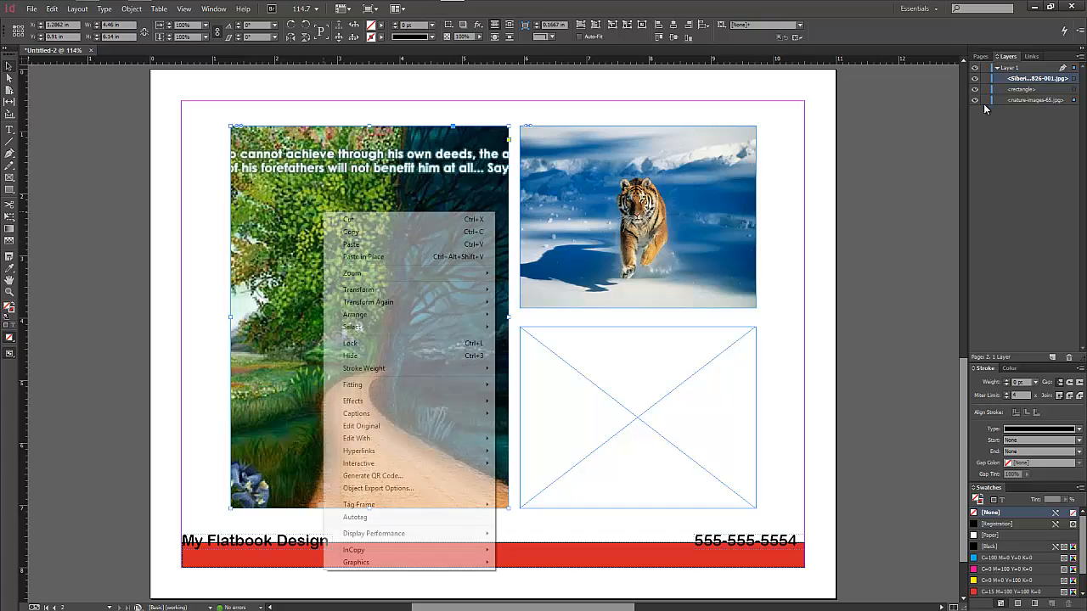
Fit the nature image to the large frame on page 2 with Fit Content to Frame.
{"action": "mouse_move", "coordinate": [408, 385]}
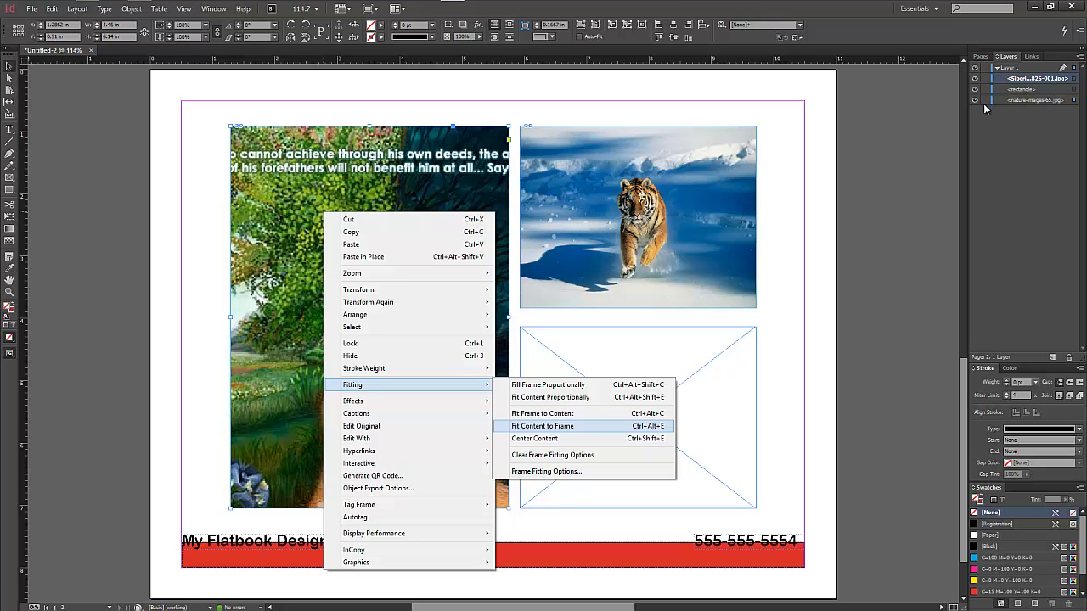
{"action": "left_click", "coordinate": [543, 425]}
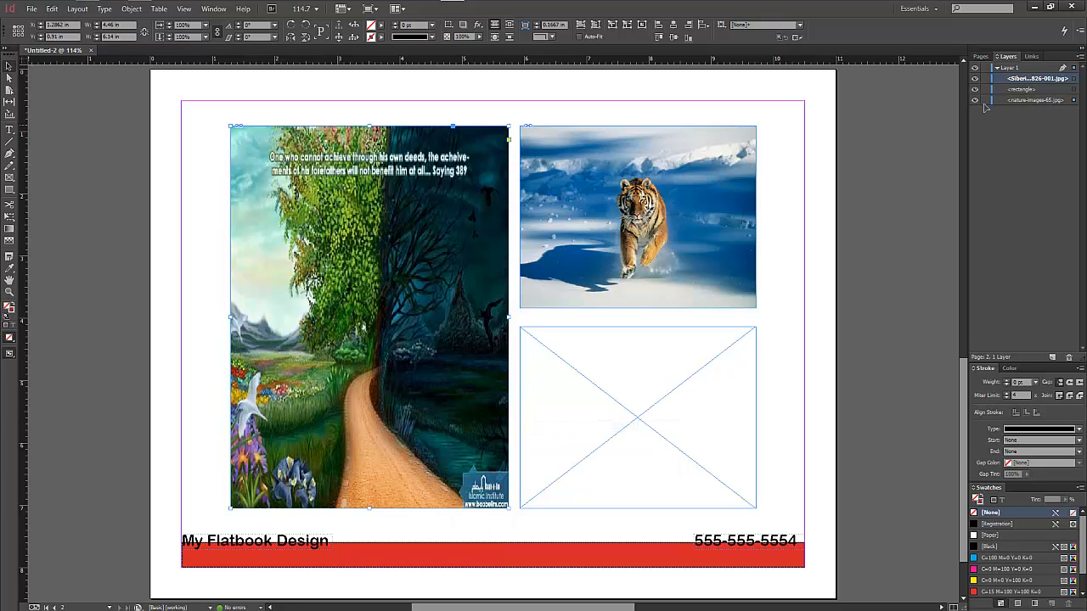
Place 512770-images.jpg from the Desktop into the empty lower-right image frame and fit it with Fit Content to Frame.
{"action": "left_click", "coordinate": [637, 417]}
{"action": "key", "text": "ctrl+d"}
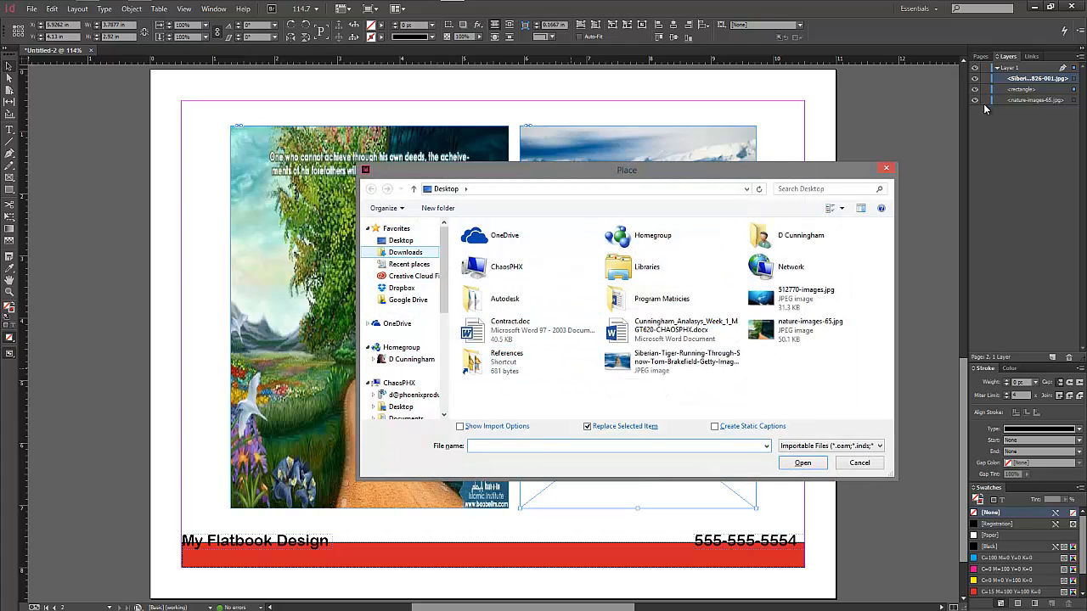
{"action": "key", "text": "Escape"}
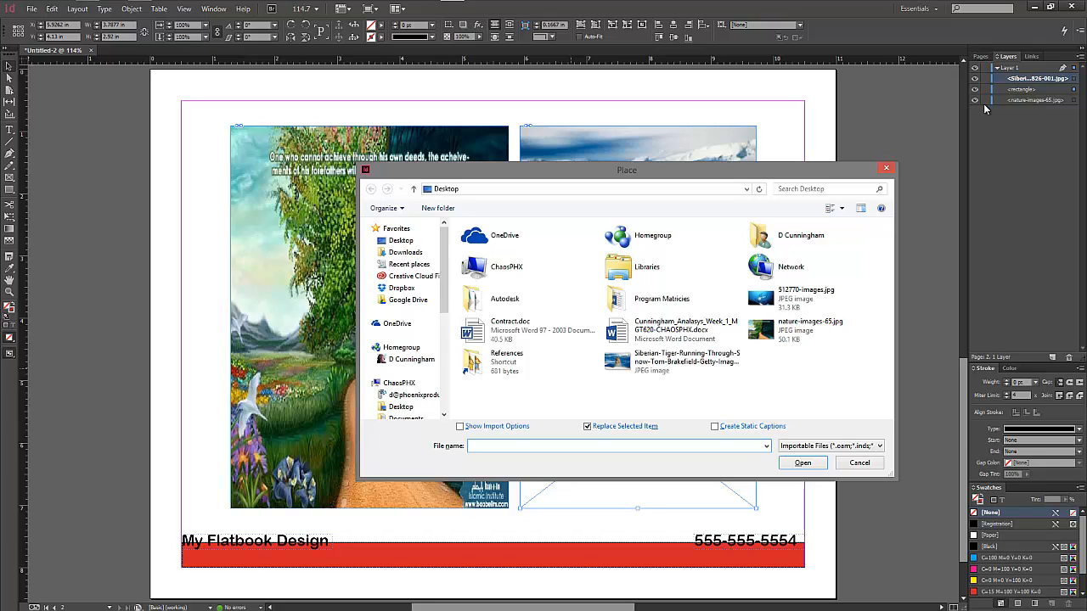
{"action": "double_click", "coordinate": [804, 298]}
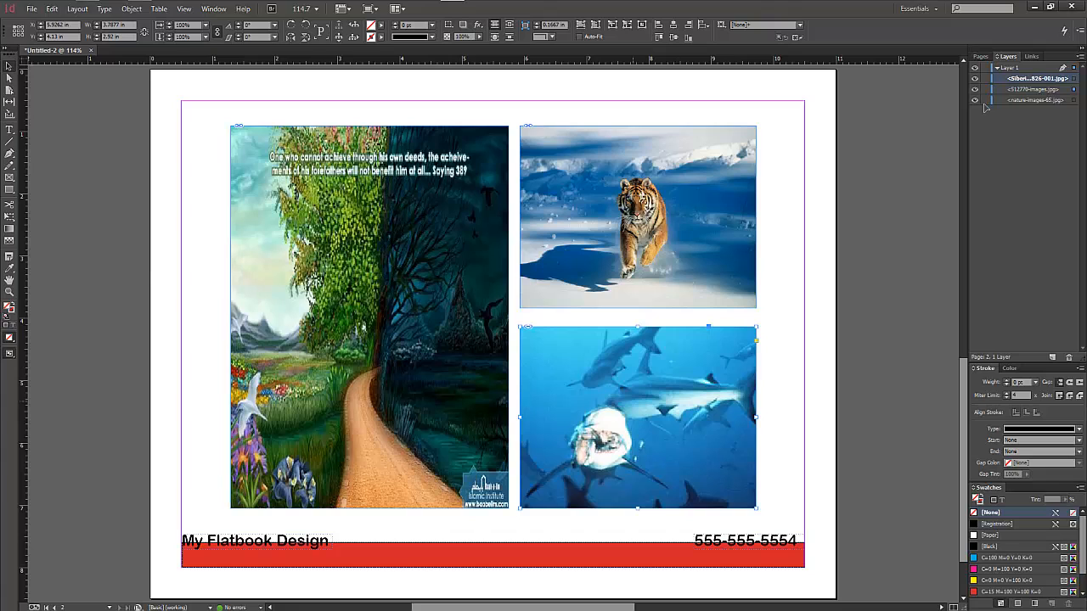
{"action": "right_click", "coordinate": [648, 389]}
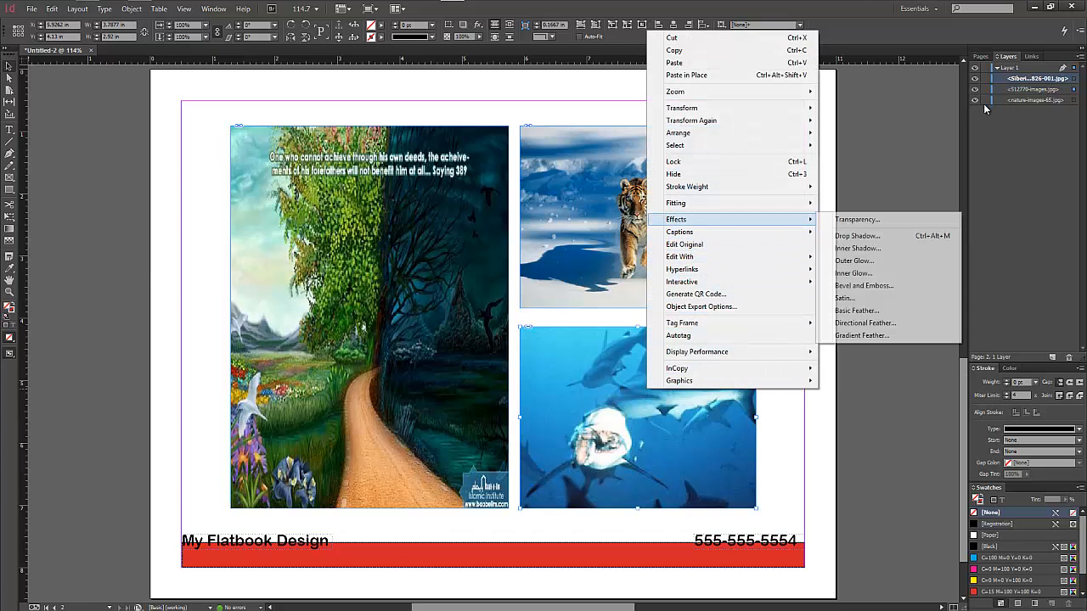
{"action": "mouse_move", "coordinate": [732, 203]}
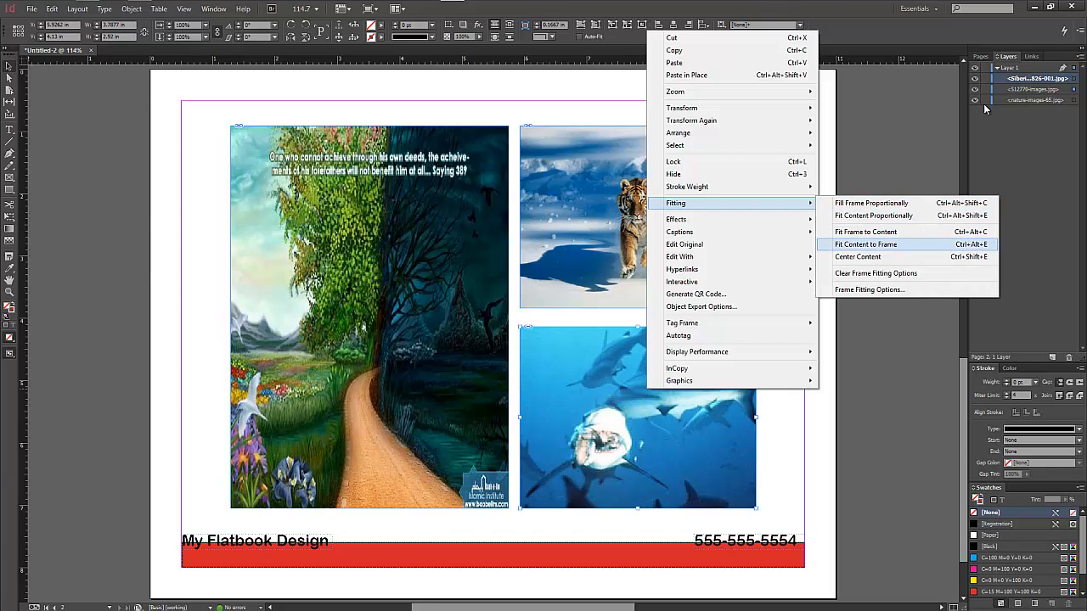
{"action": "left_click", "coordinate": [865, 245]}
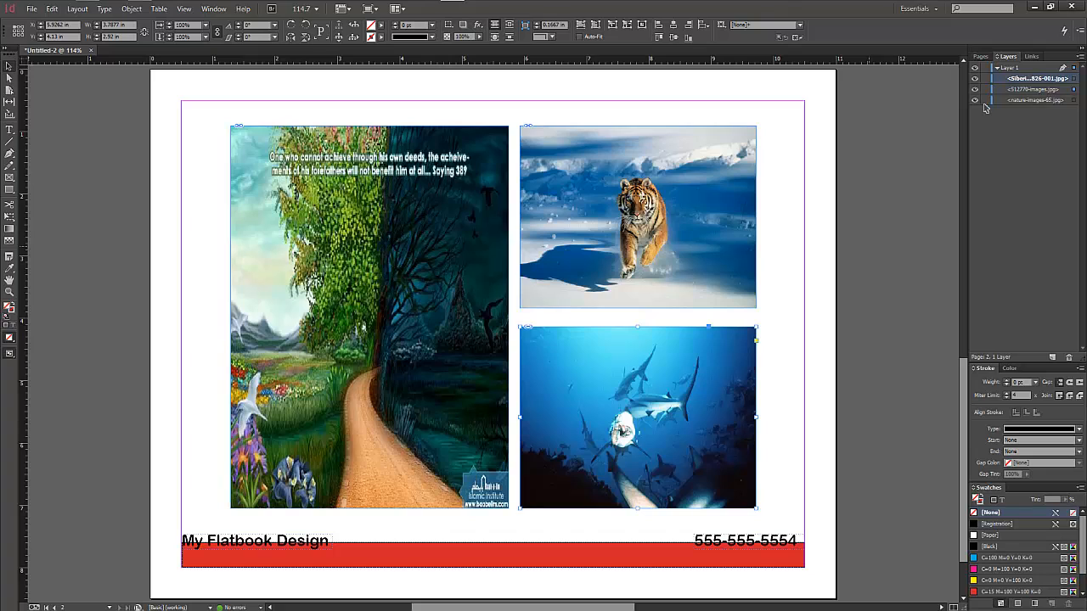
Look at the empty image frames on page 1, and return to the filled page 2 to compare the layouts.
{"action": "key", "text": "F12"}
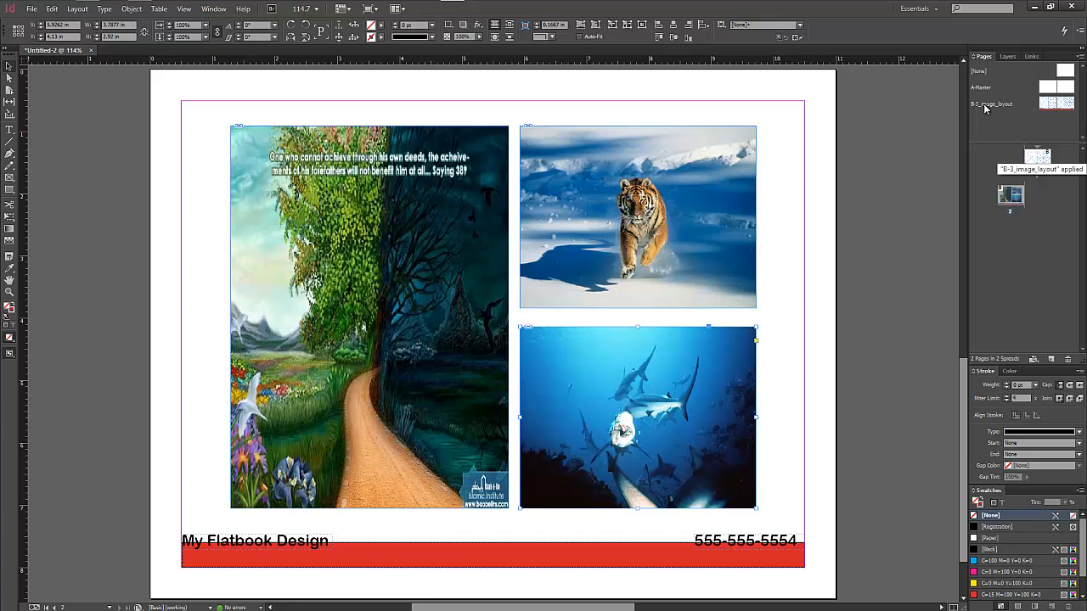
{"action": "double_click", "coordinate": [985, 108]}
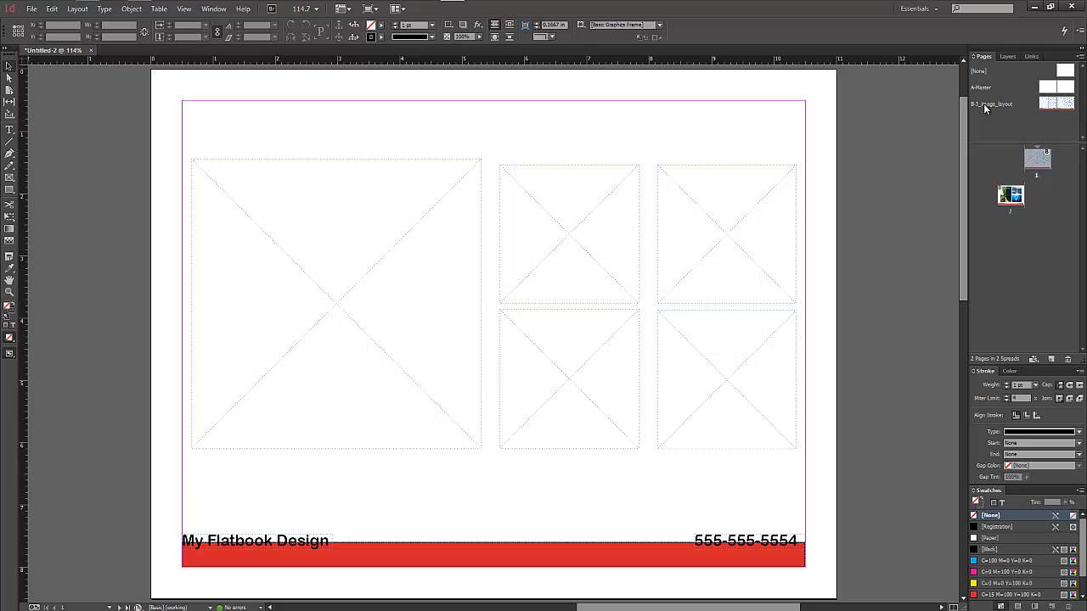
{"action": "key", "text": "shift+Page_Down"}
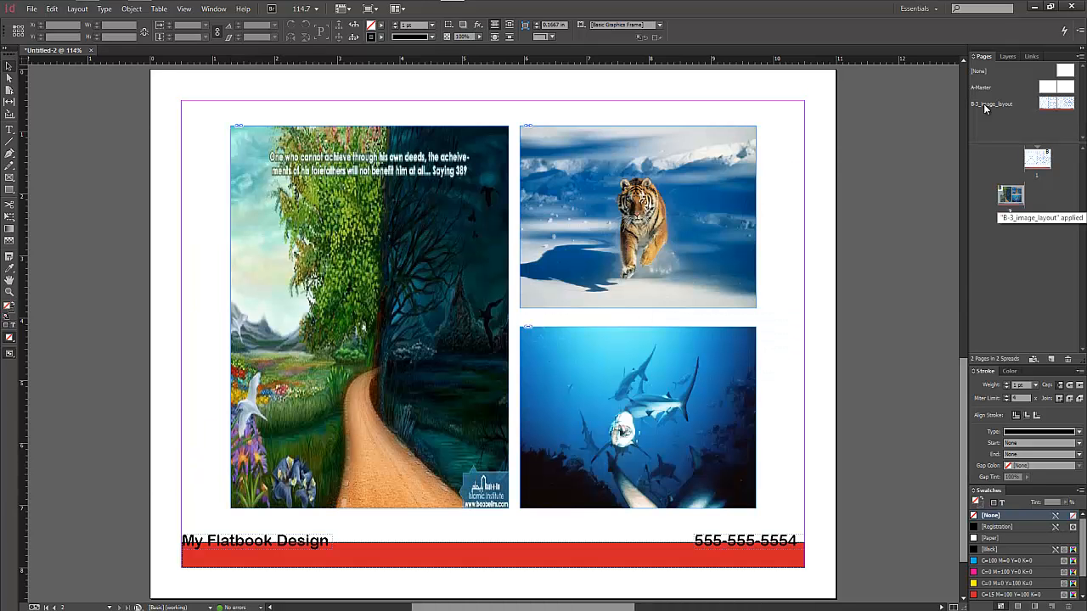